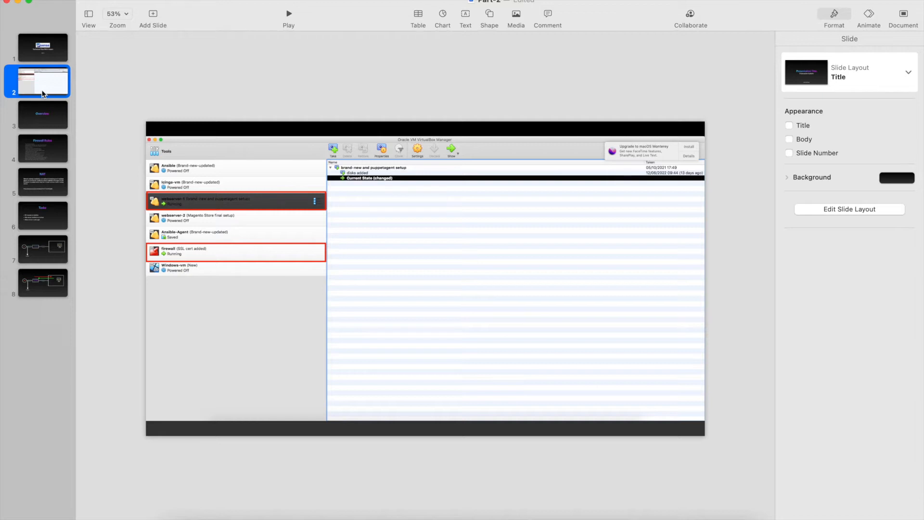
Select the slide 3 thumbnail to show the Overview slide in Keynote.
left_click(43, 120)
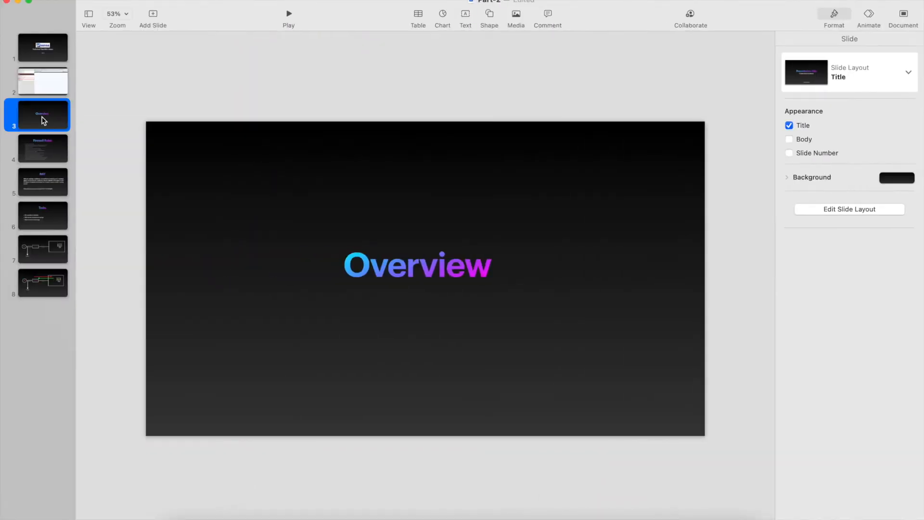
key("ctrl+Right")
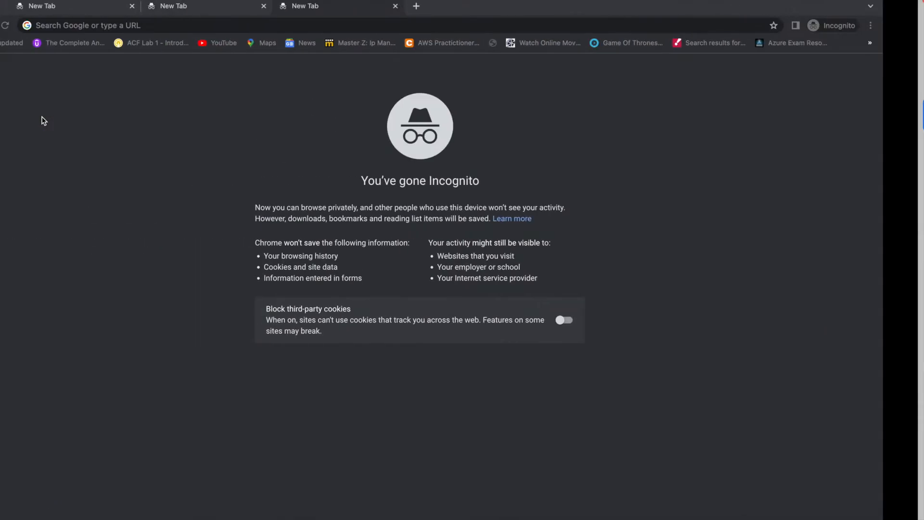
type("192.168.0.240")
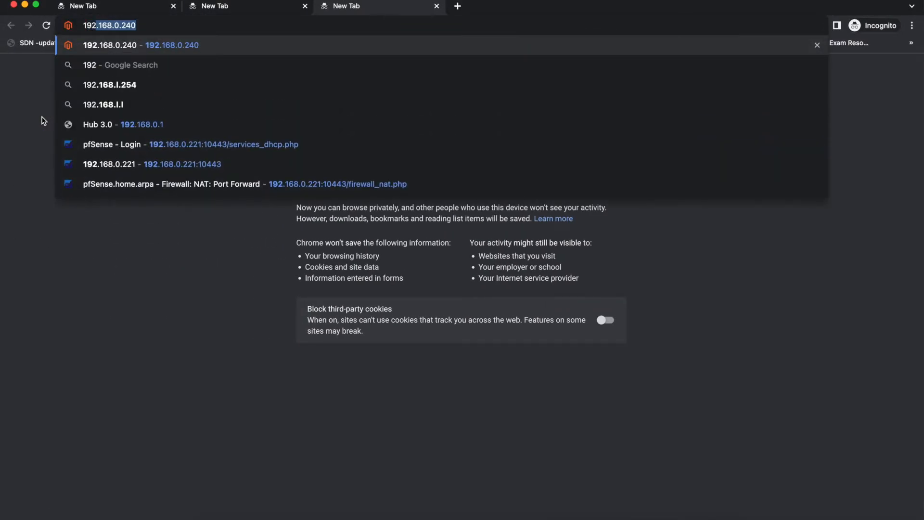
key("Up")
key("Up")
key("BackSpace")
key("BackSpace")
key("BackSpace")
key("BackSpace")
key("BackSpace")
key("BackSpace")
key("BackSpace")
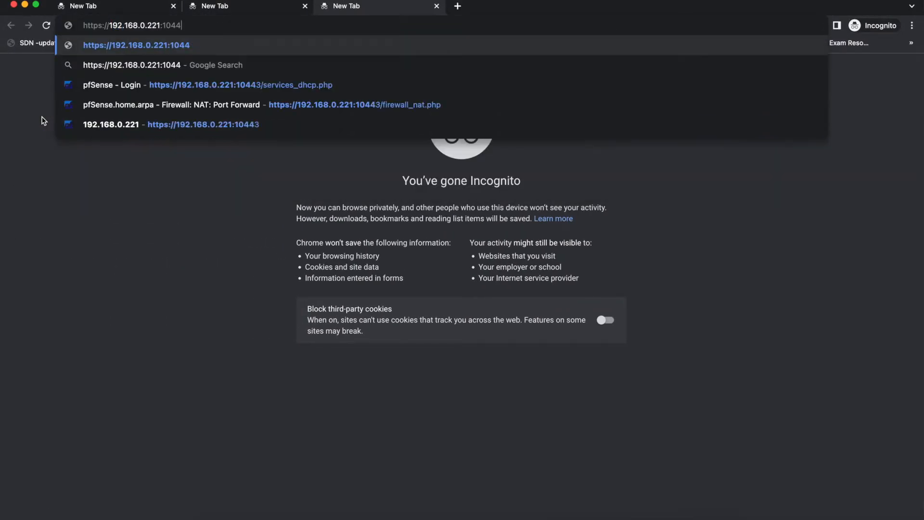
type("1")
key("Return")
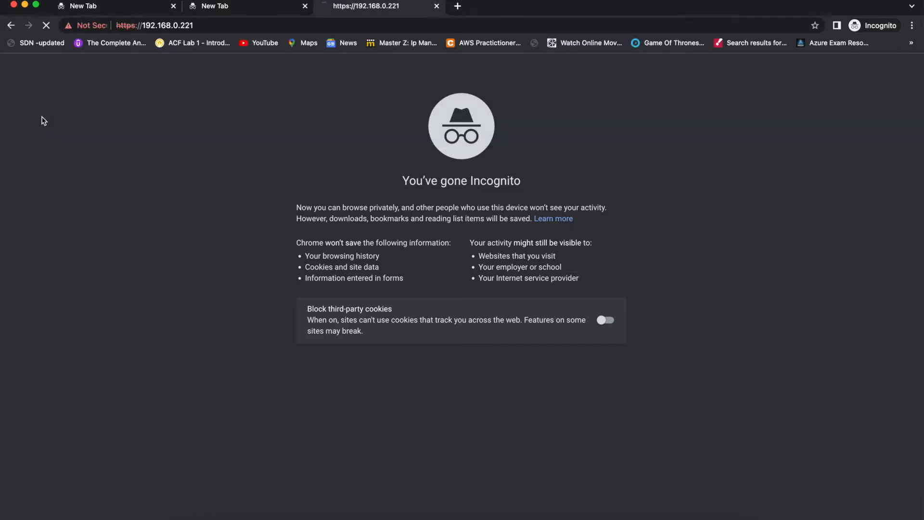
Log into pfSense as admin with its password and go to System > User Manager.
type("ad")
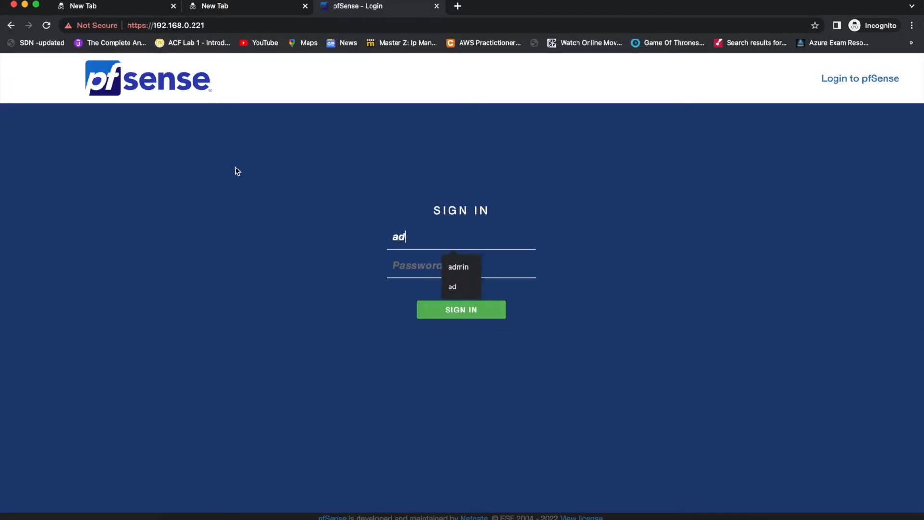
key("Tab")
left_click(423, 239)
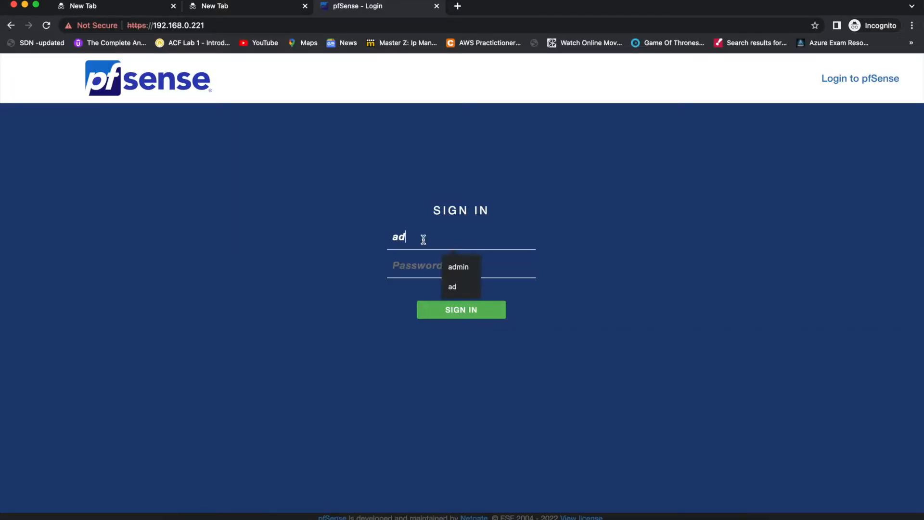
left_click(455, 268)
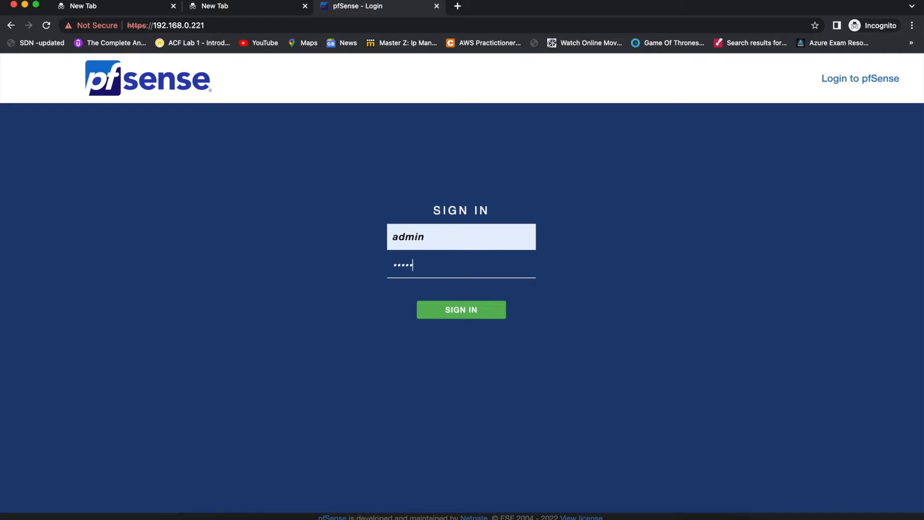
key("Return")
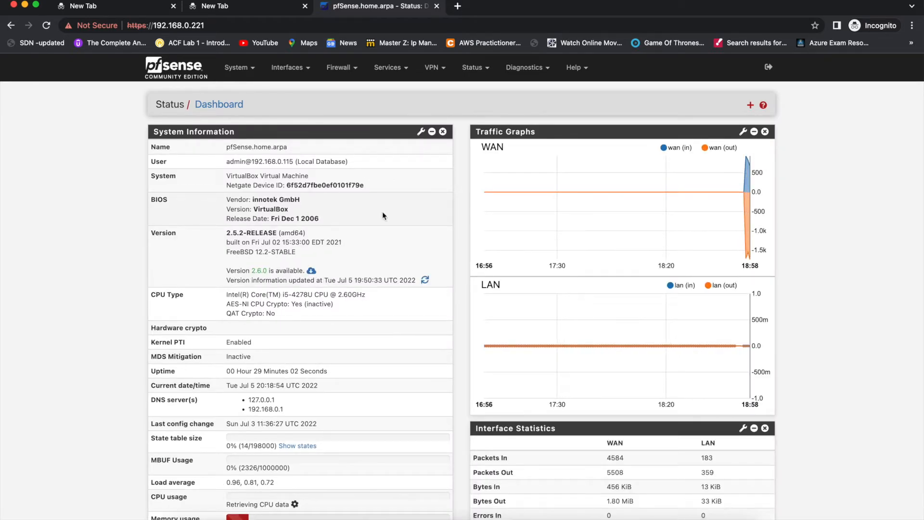
left_click(243, 69)
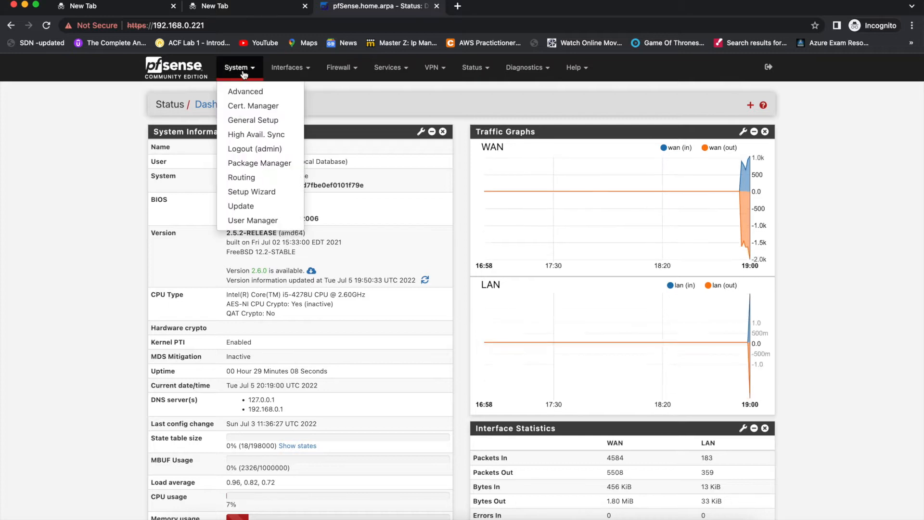
left_click(240, 220)
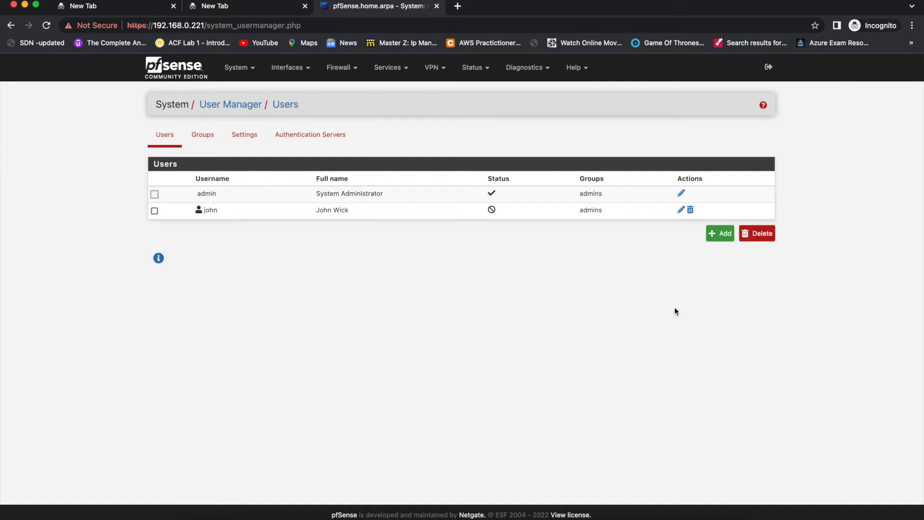
Start a new user and add admins to its Member of list, leaving other fields blank.
left_click(721, 238)
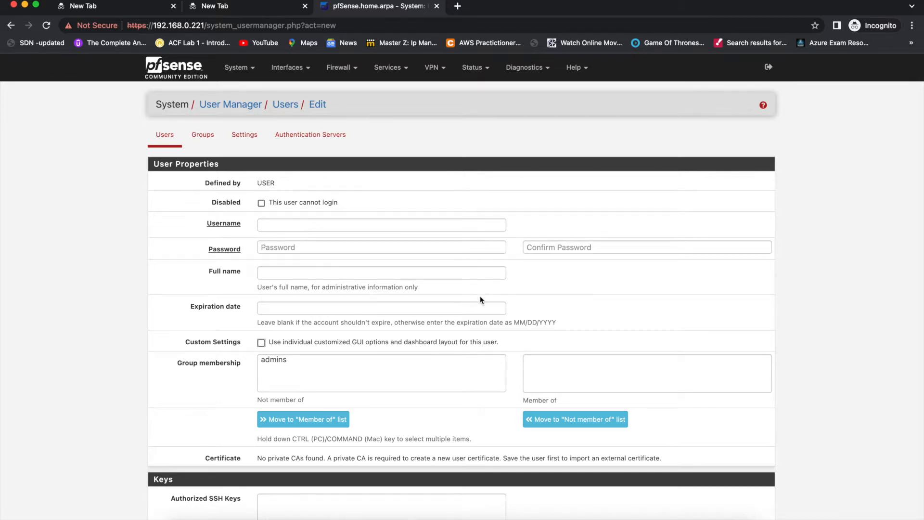
scroll(465, 288, "down", 2)
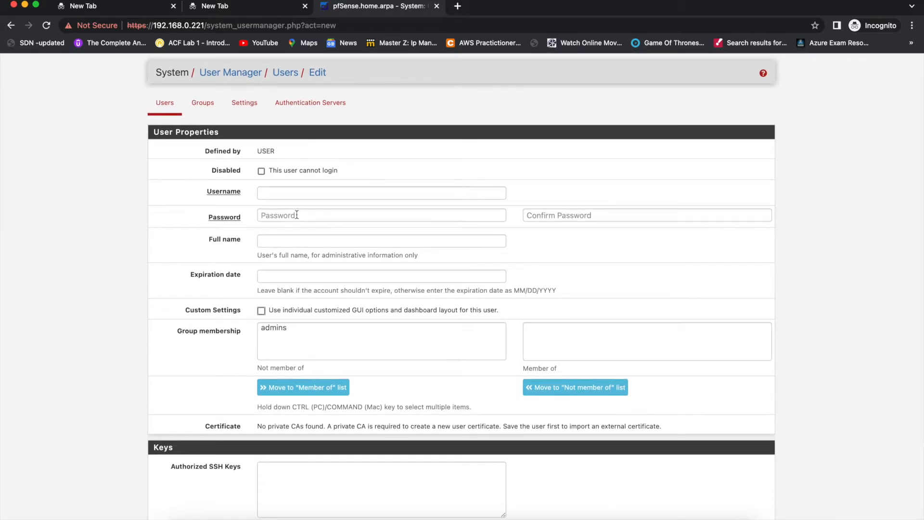
left_click(283, 194)
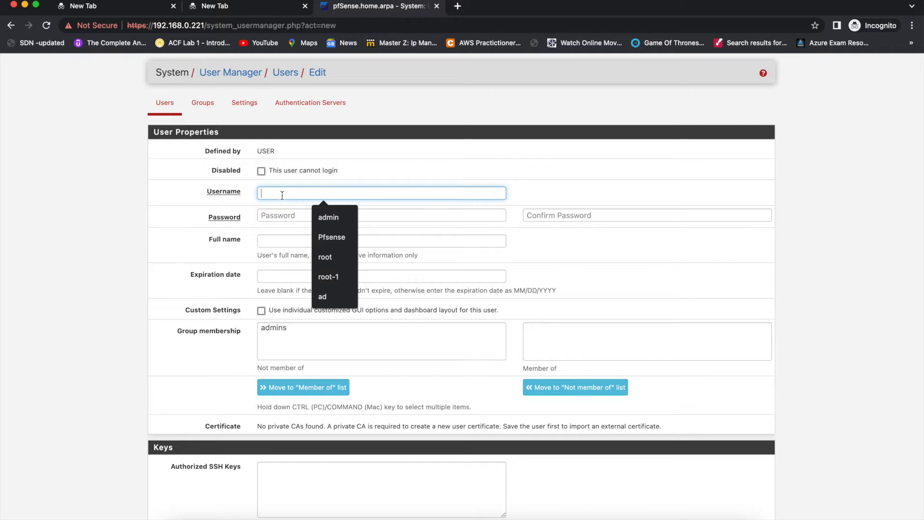
left_click(277, 212)
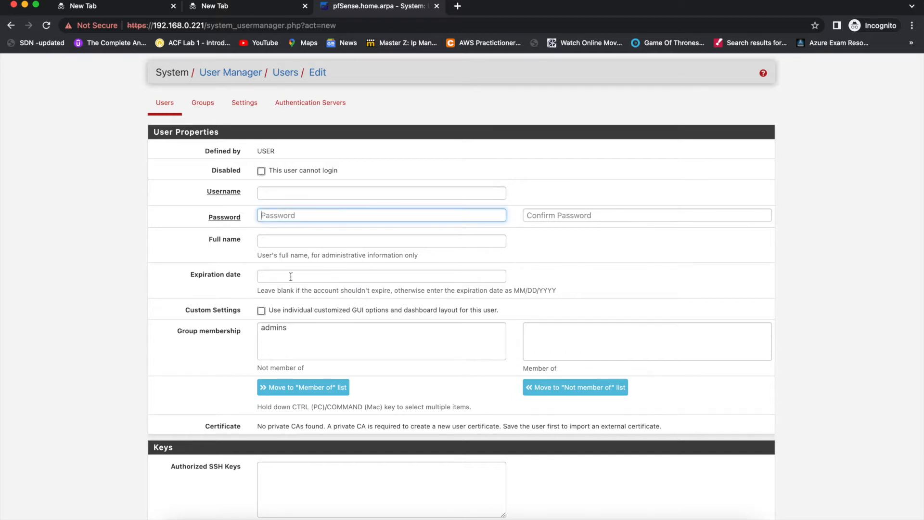
scroll(289, 274, "down", 5)
left_click(285, 259)
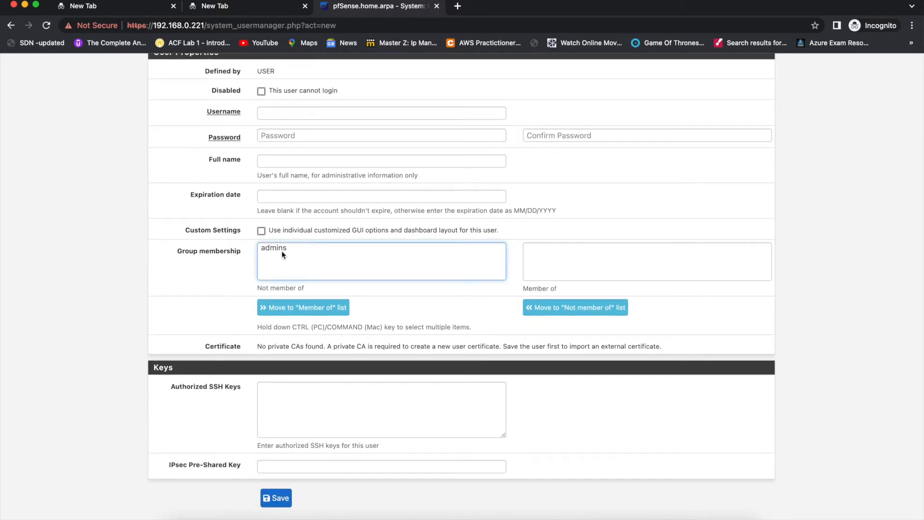
left_click(282, 251)
left_click(313, 307)
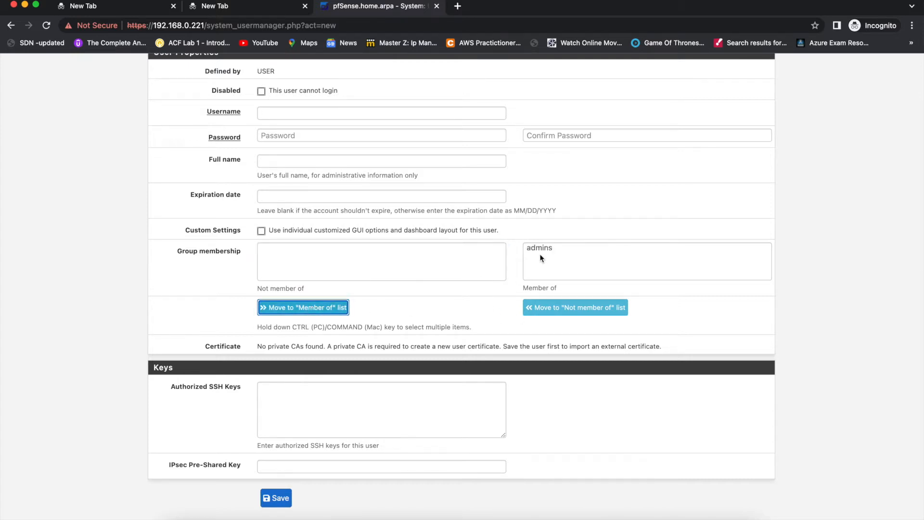
left_click(316, 409)
scroll(316, 411, "down", 1)
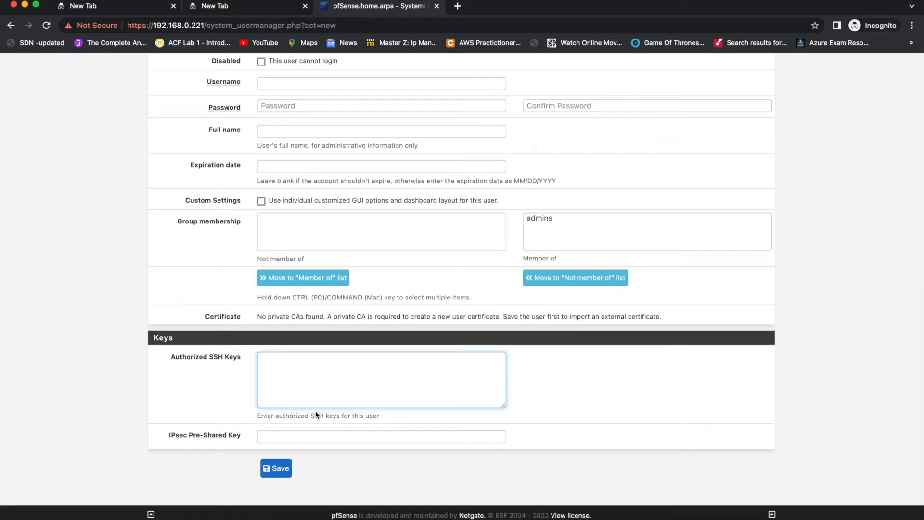
scroll(316, 413, "up", 5)
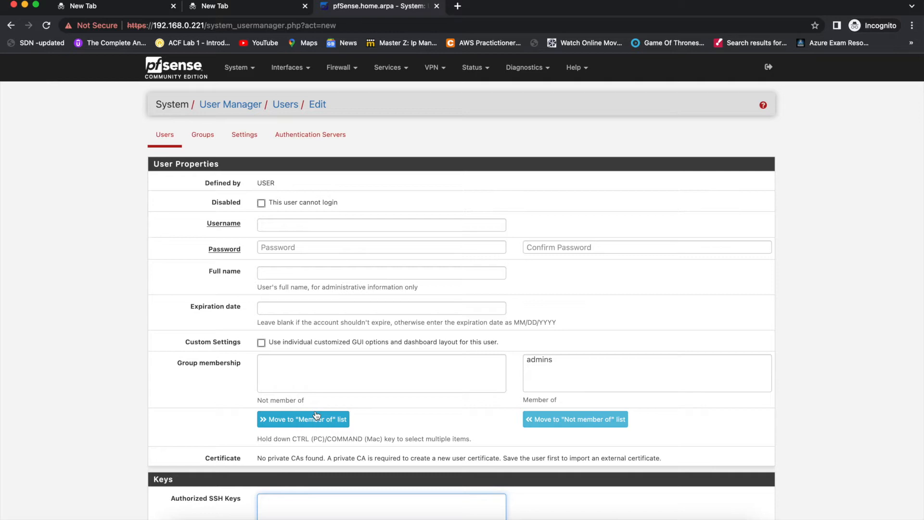
key("ctrl+Right")
key("ctrl+Right")
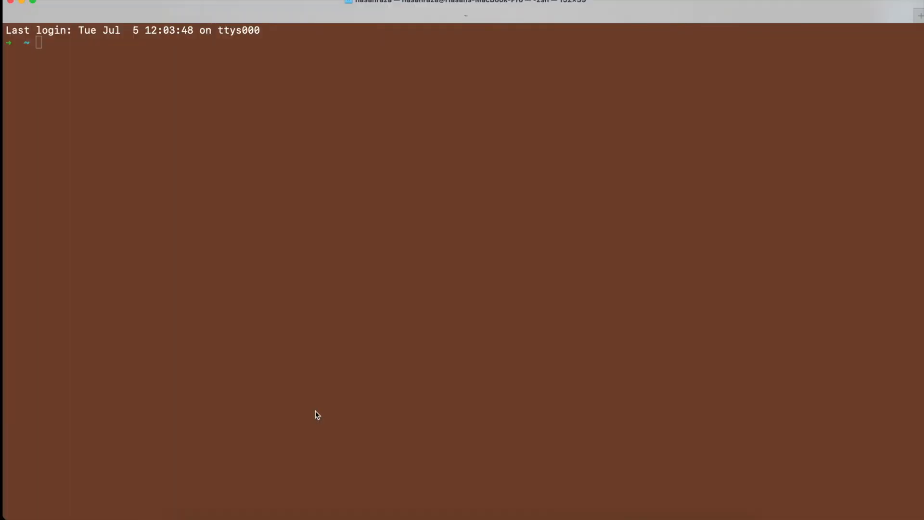
SSH into 192.168.0.221 as root using ssh 192.168.0.221 -l root and the root password.
type("ssh 192")
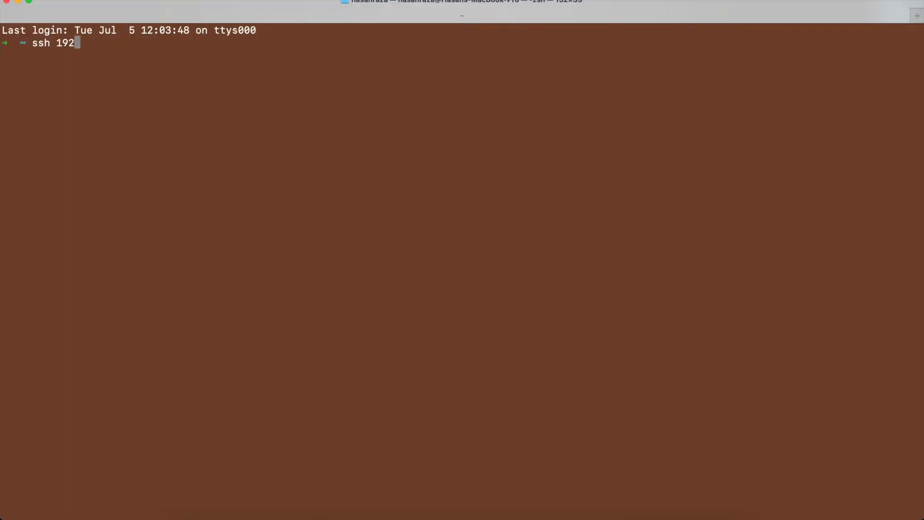
type(".")
key("Right")
key("Left")
key("Left")
key("Left")
key("Left")
key("Left")
key("Left")
key("Left")
key("Left")
key("BackSpace")
key("BackSpace")
key("BackSpace")
type("221")
key("Return")
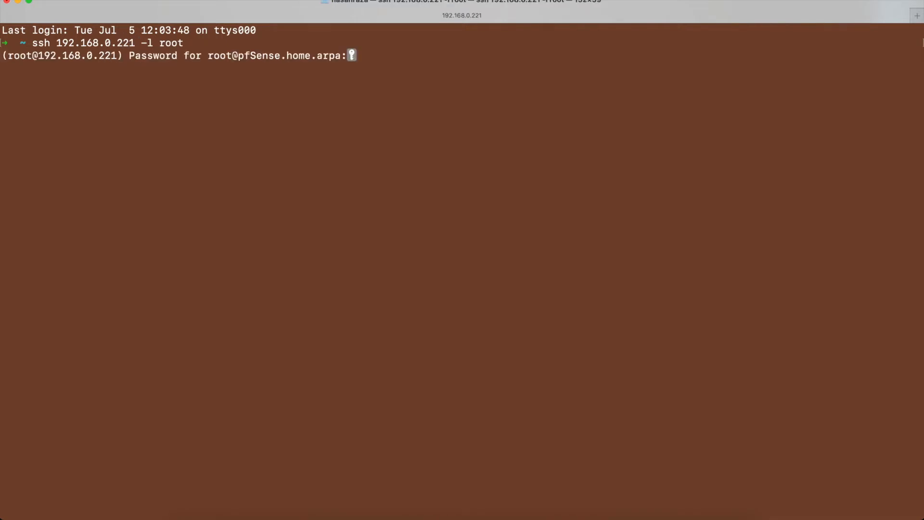
key("Return")
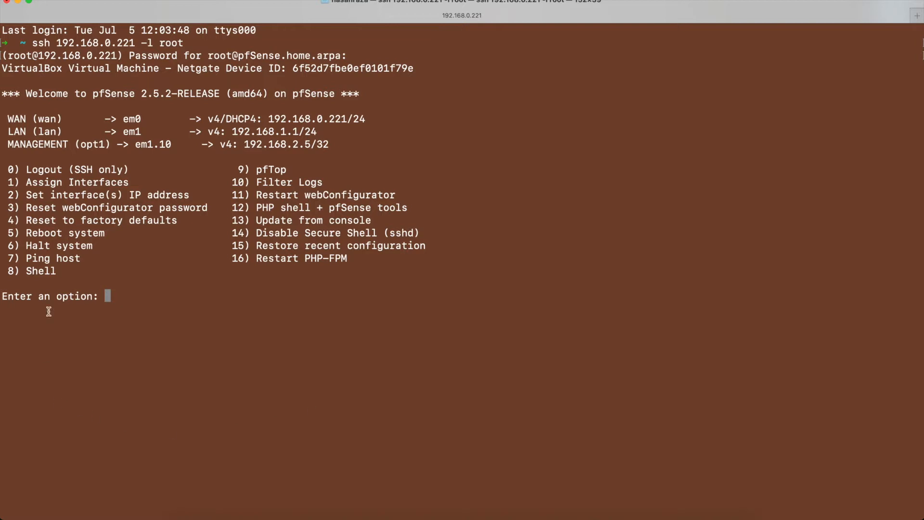
Highlight the console menu options, including the pfTop entry.
left_click_drag(7, 168, 347, 260)
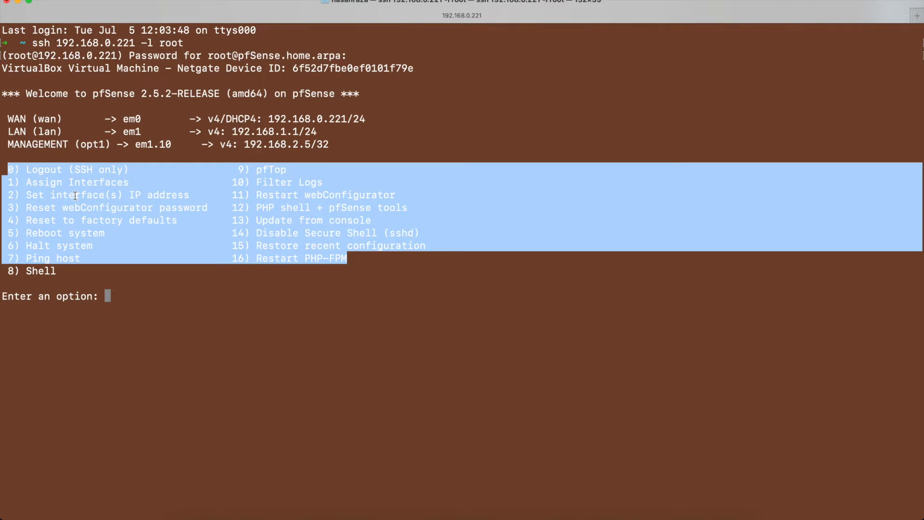
left_click(240, 278)
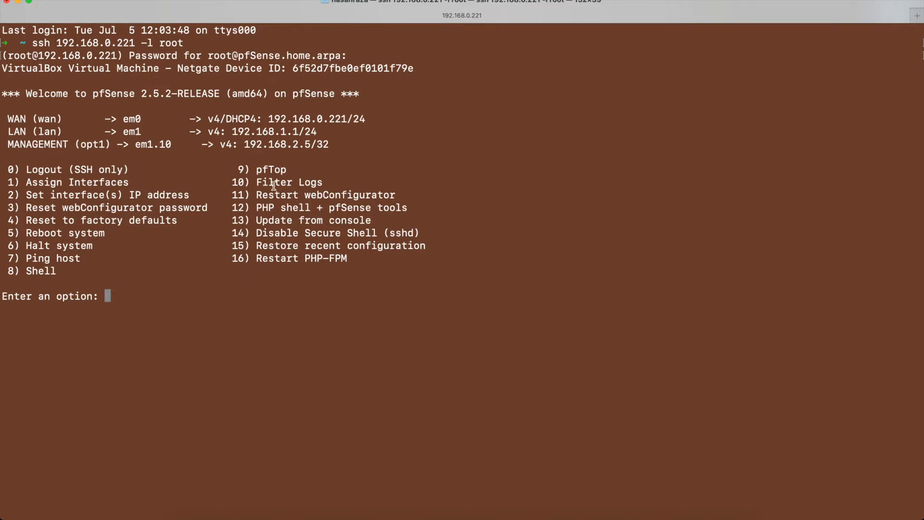
double_click(275, 168)
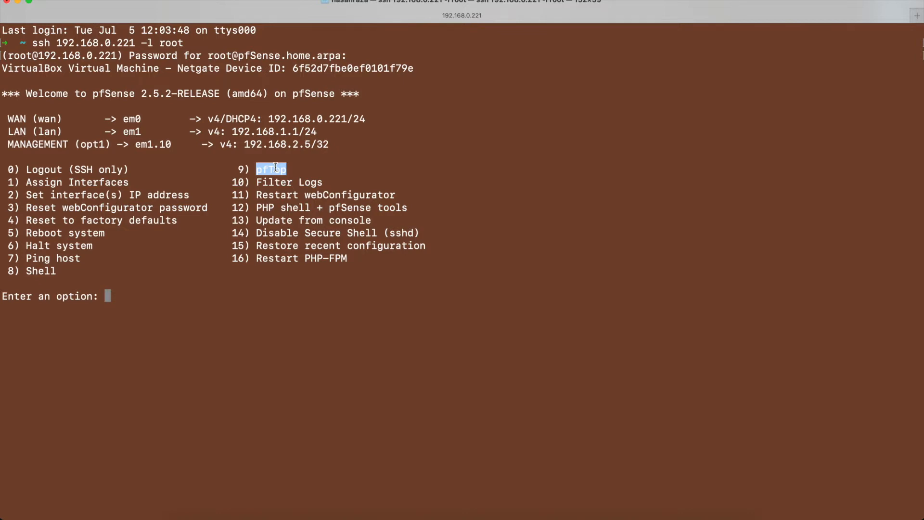
key("ctrl+Left")
key("ctrl+Left")
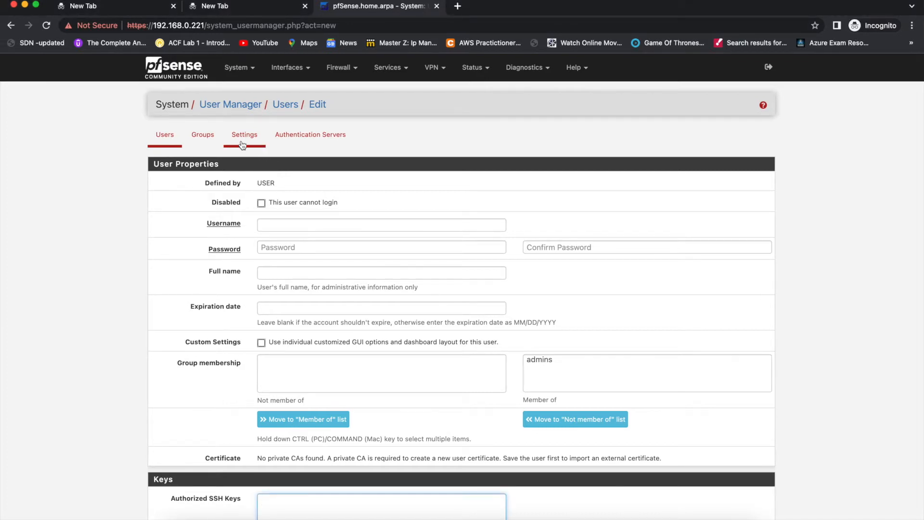
Start a new Local-scope group with admin selected in Not members, then view User Manager Settings.
left_click(208, 134)
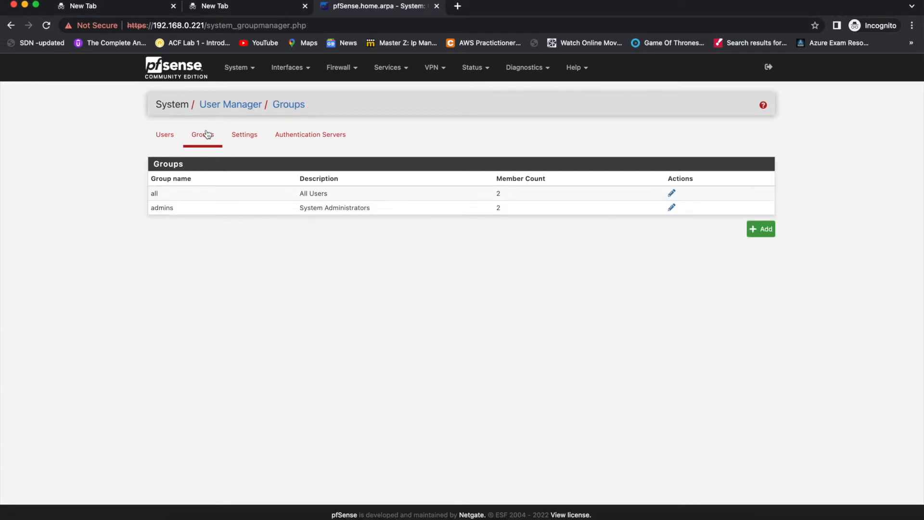
left_click(763, 236)
left_click(310, 211)
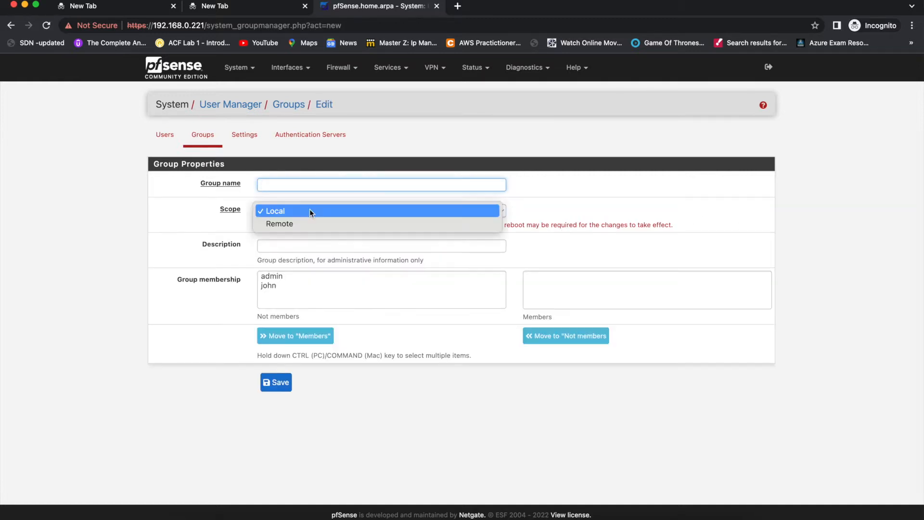
left_click(206, 322)
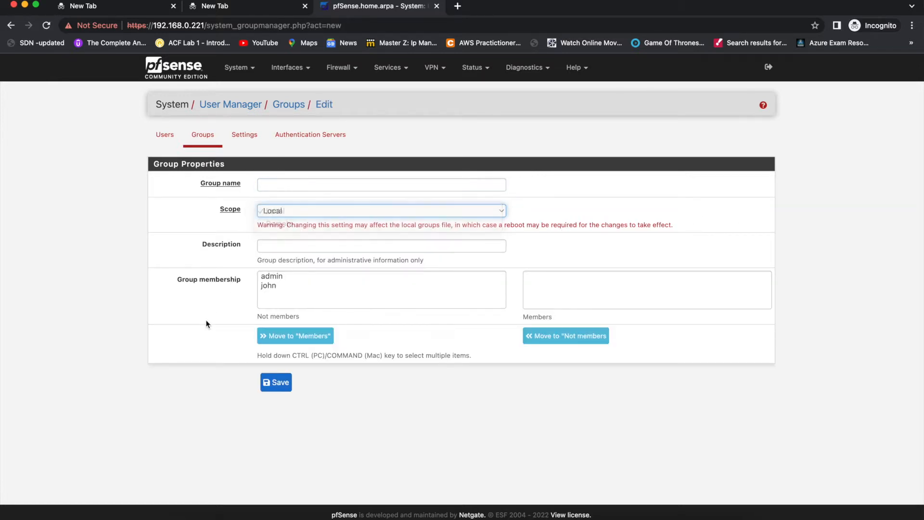
left_click(284, 277)
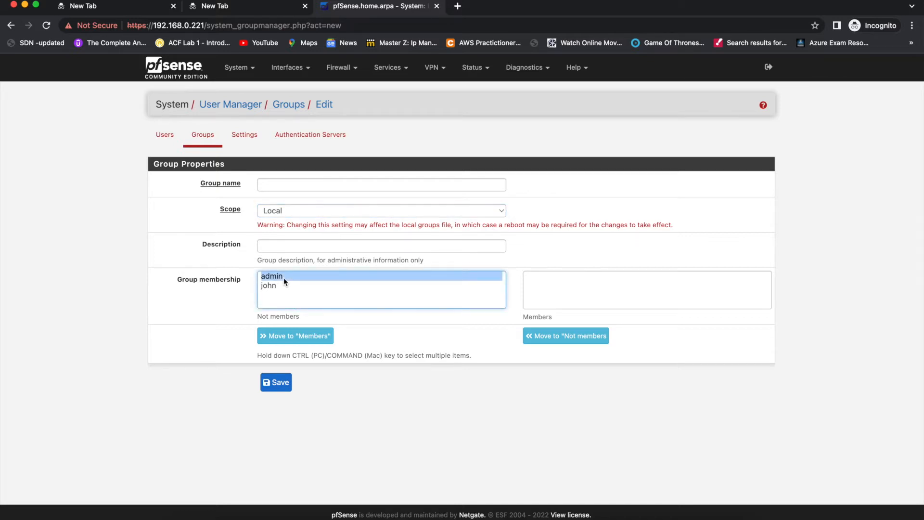
left_click(245, 135)
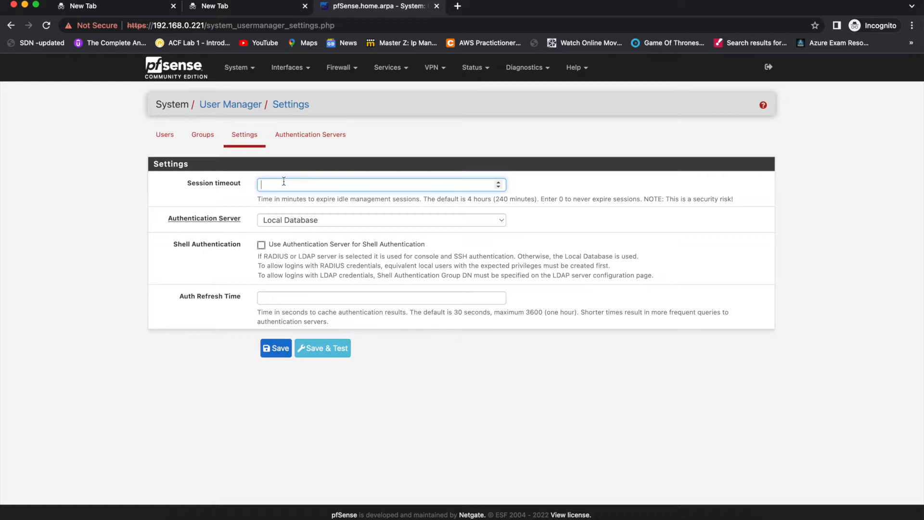
Keep Local Database as authentication server, then open a new LDAP server form on port 389.
left_click(284, 220)
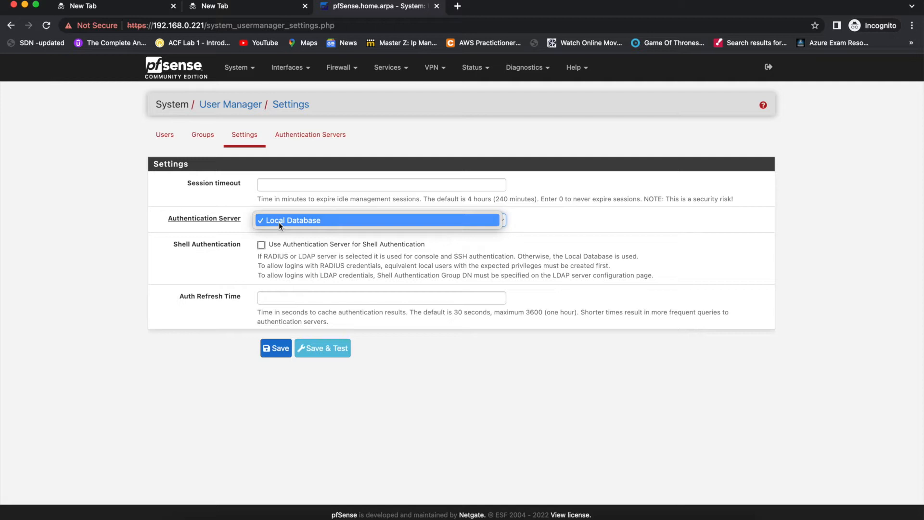
left_click(304, 134)
left_click(305, 134)
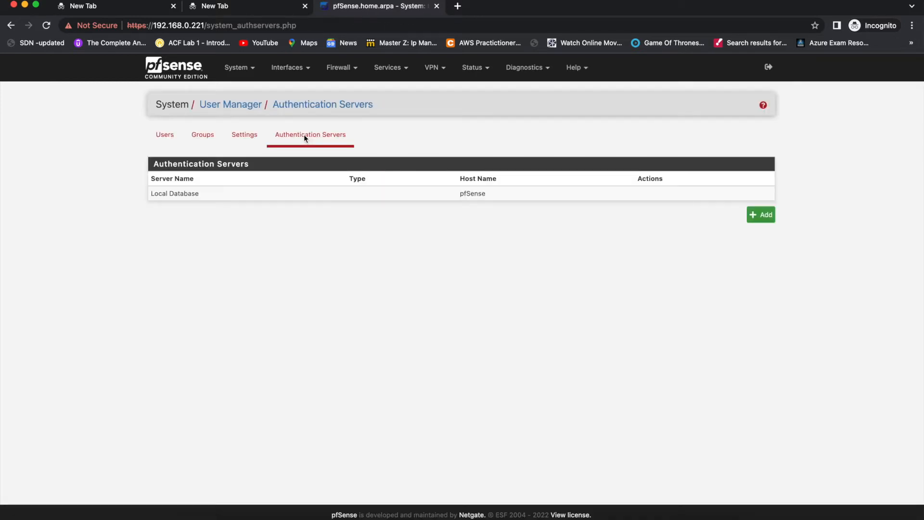
left_click(761, 215)
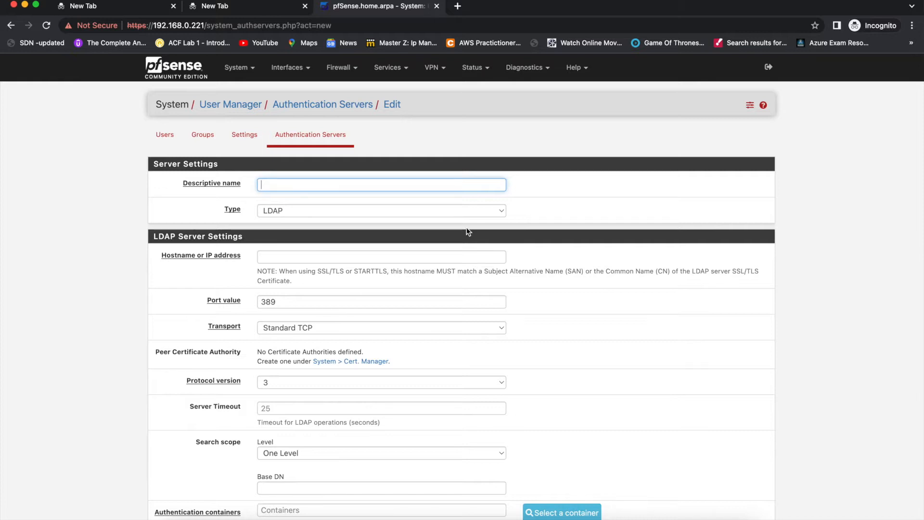
scroll(467, 232, "down", 10)
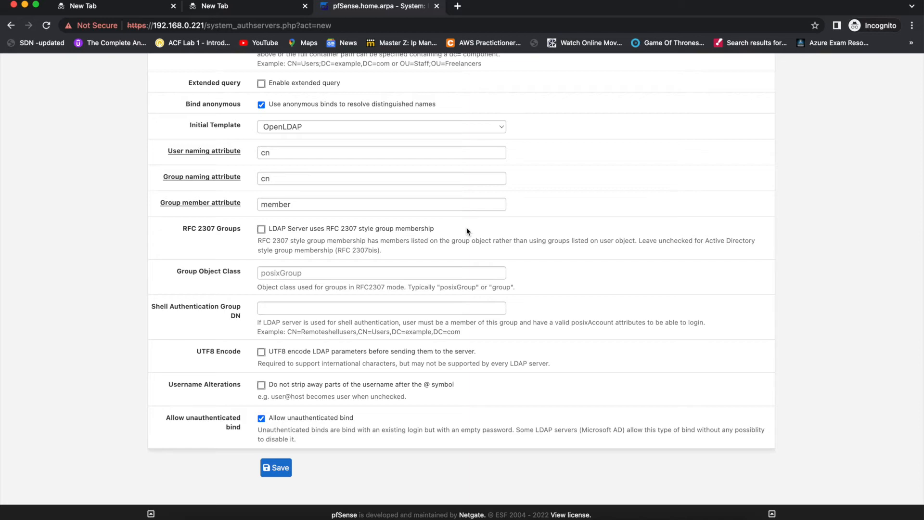
scroll(466, 229, "up", 10)
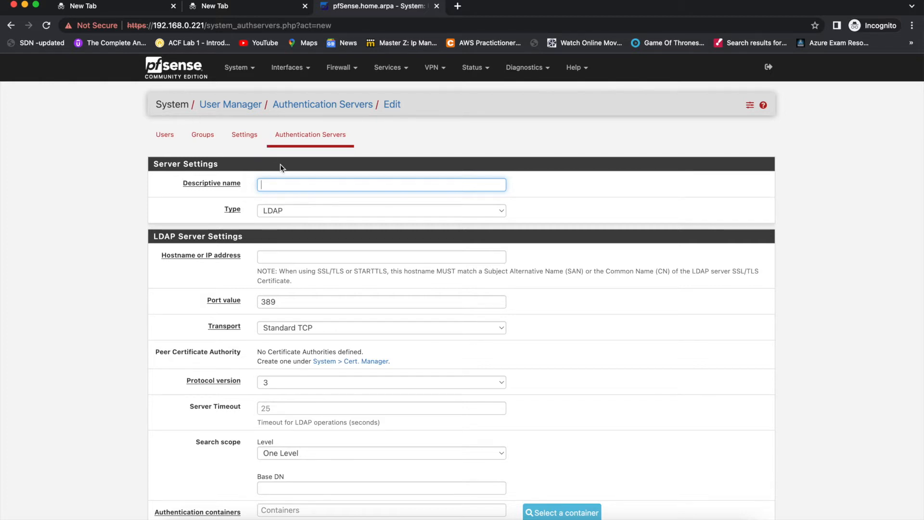
left_click(250, 72)
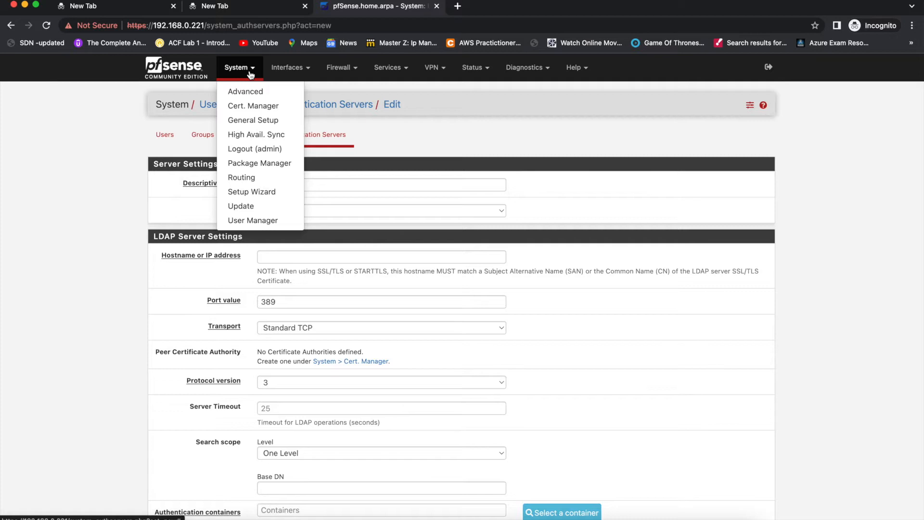
View installed packages in Package Manager, showing haproxy 0.61_5, then open a new tab.
left_click(273, 166)
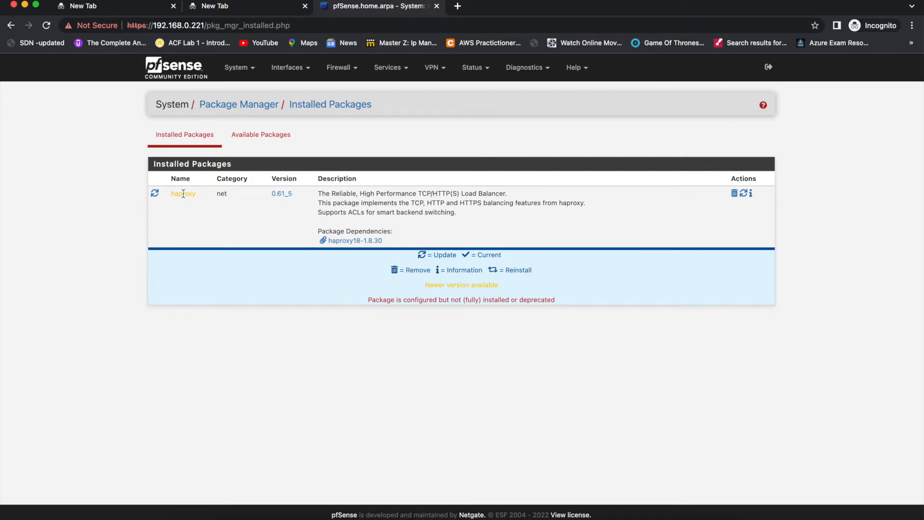
key("super+t")
Search Google for haproxy and browse the results and its load-balancer knowledge panel.
type("ha")
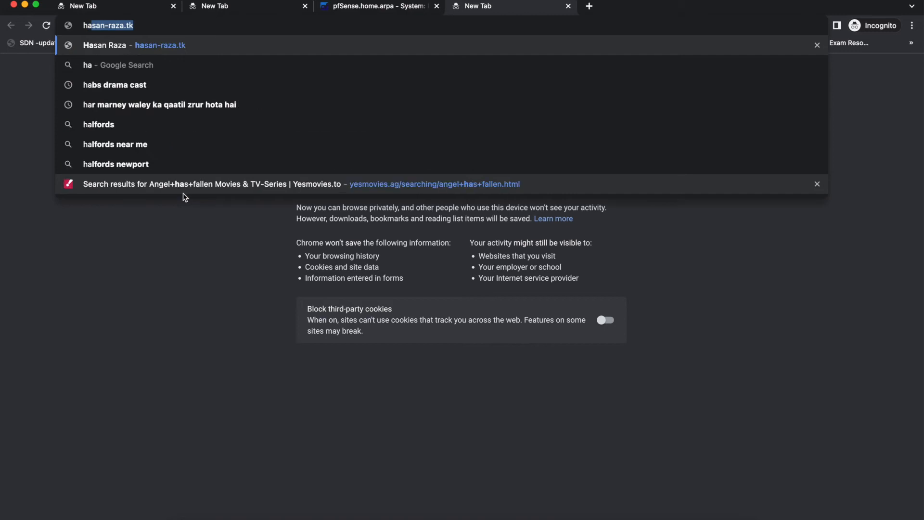
type("pro")
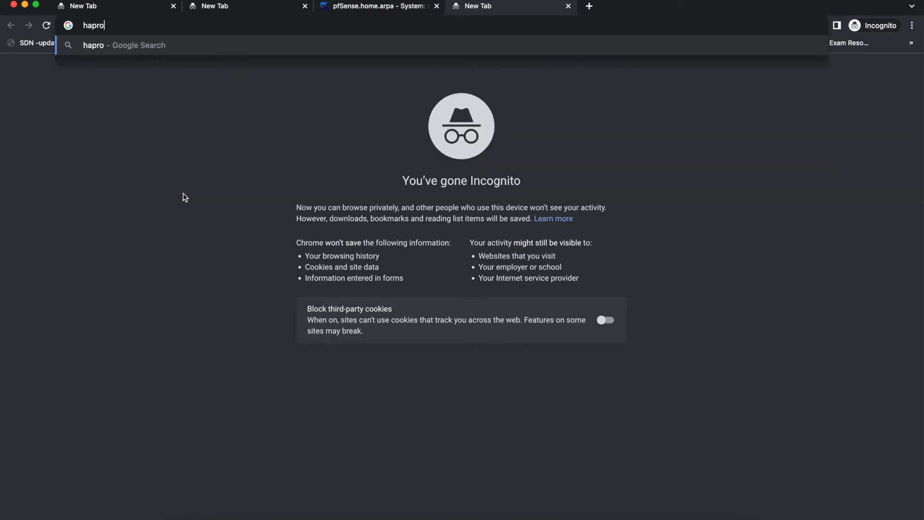
type("xy")
key("Return")
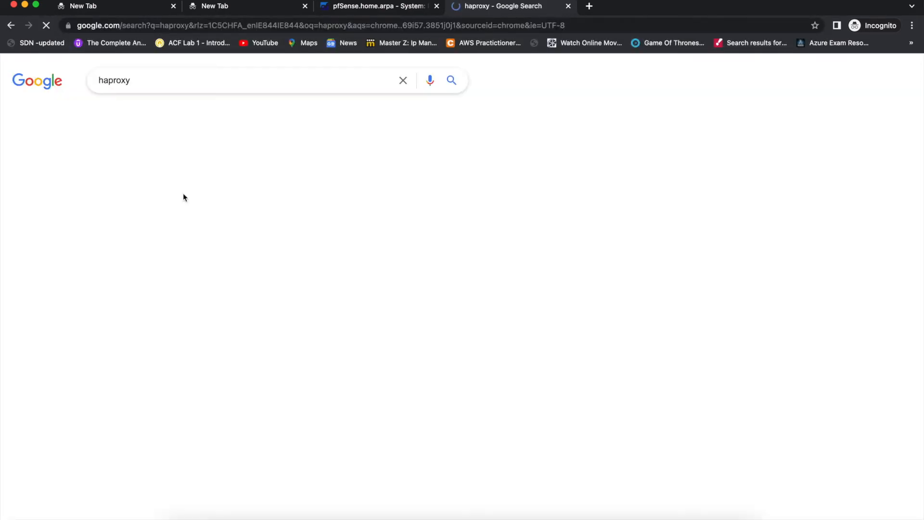
scroll(433, 313, "down", 3)
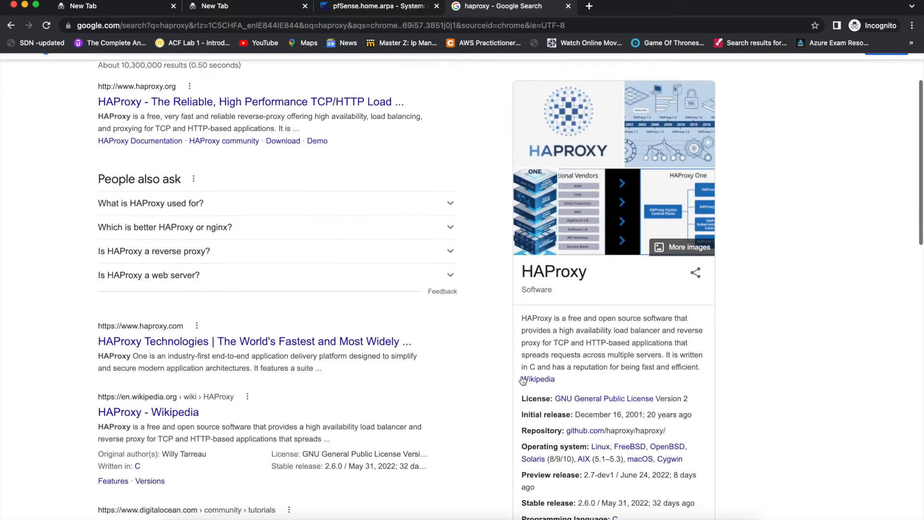
scroll(602, 328, "down", 1)
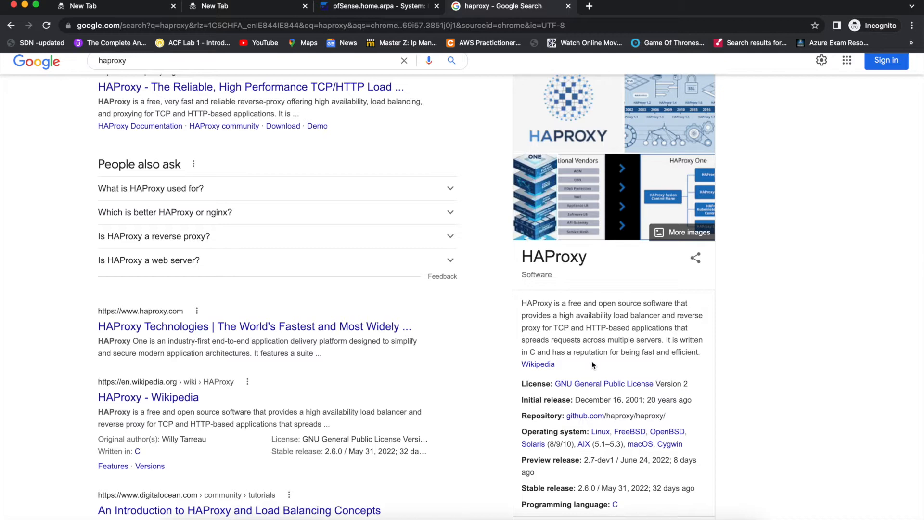
left_click(380, 6)
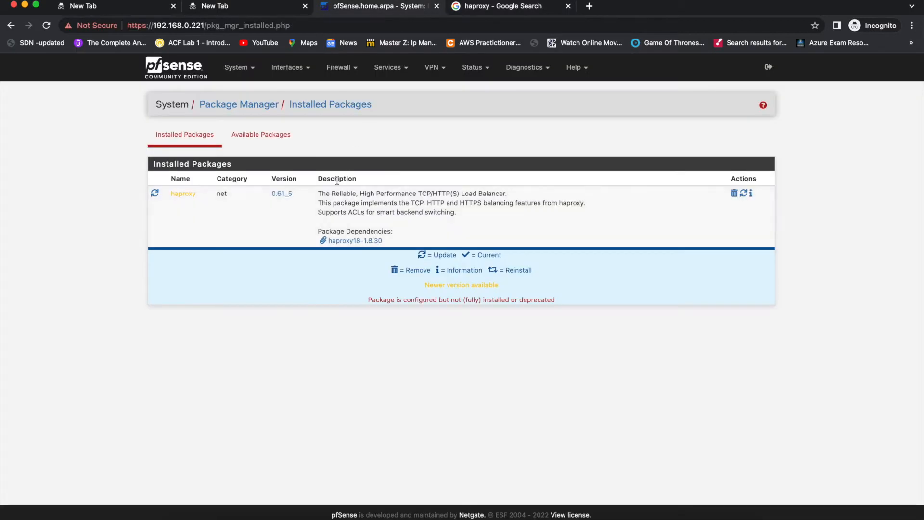
View the Available Packages list (acme, apcupsd, arping), then open a new tab.
left_click(271, 141)
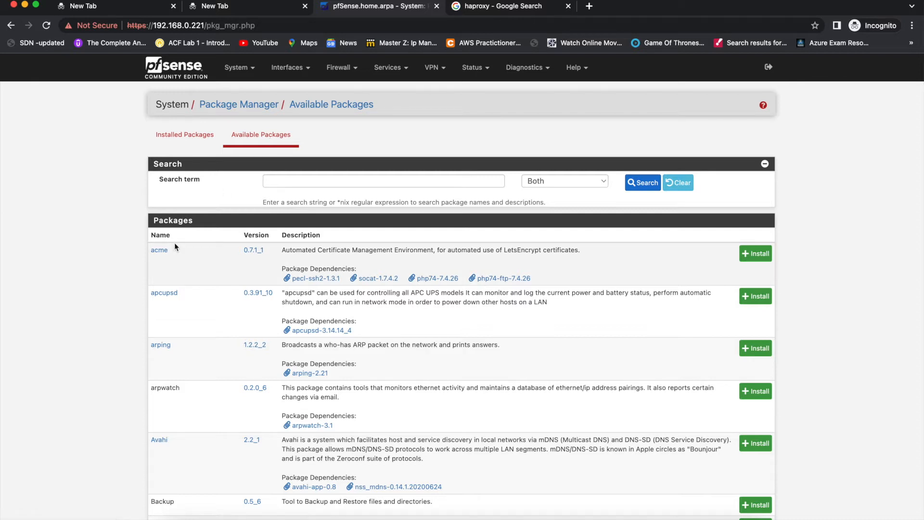
key("super+t")
Search Google for 'acme' and skim the results.
type("acme")
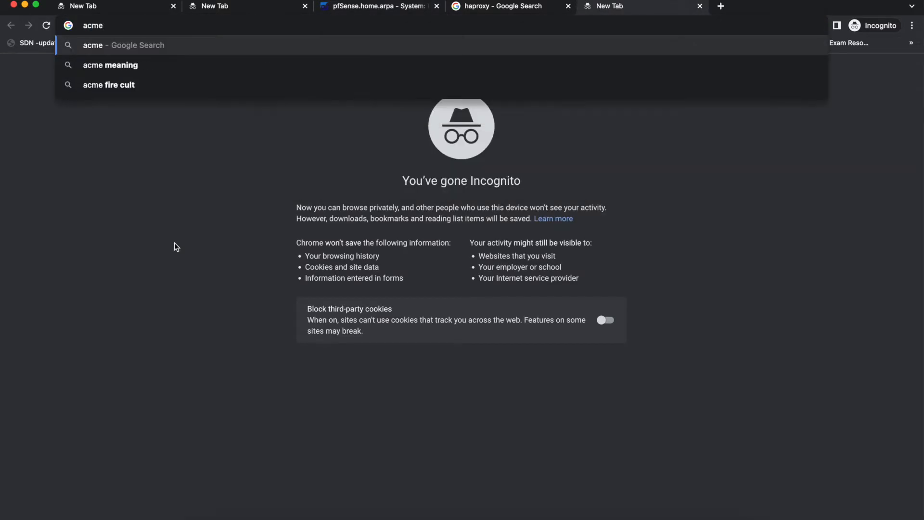
key("Return")
scroll(174, 244, "down", 4)
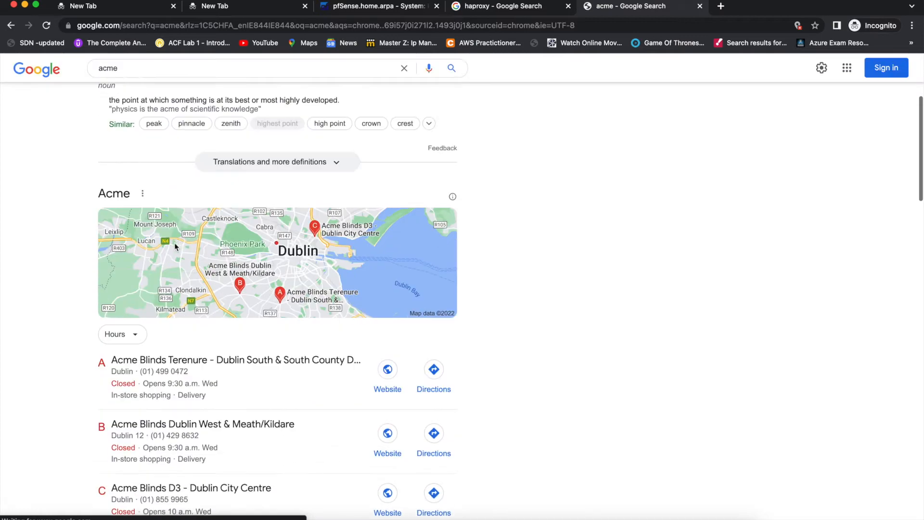
scroll(174, 242, "up", 5)
Refine the search to 'acme network', skim the results, and close that tab.
left_click(144, 94)
type("in ne")
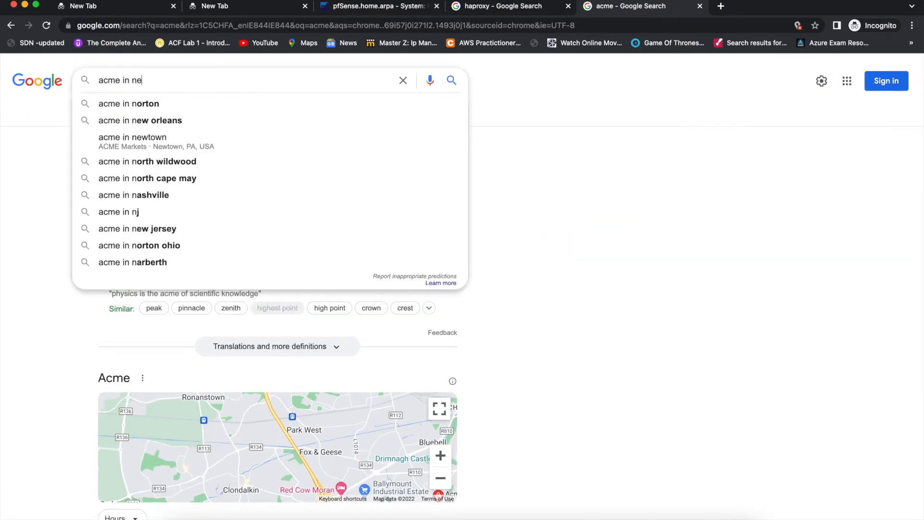
type("t")
left_click(125, 120)
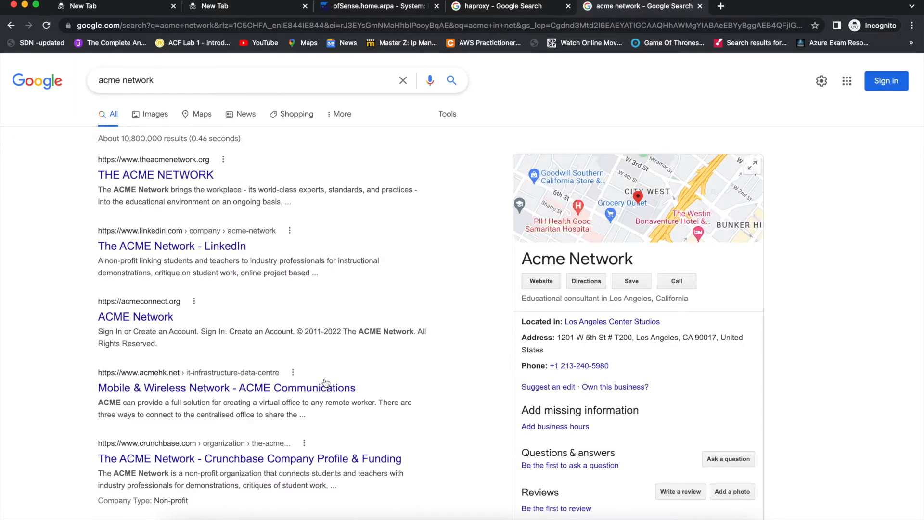
scroll(353, 410, "down", 1)
scroll(353, 410, "up", 1)
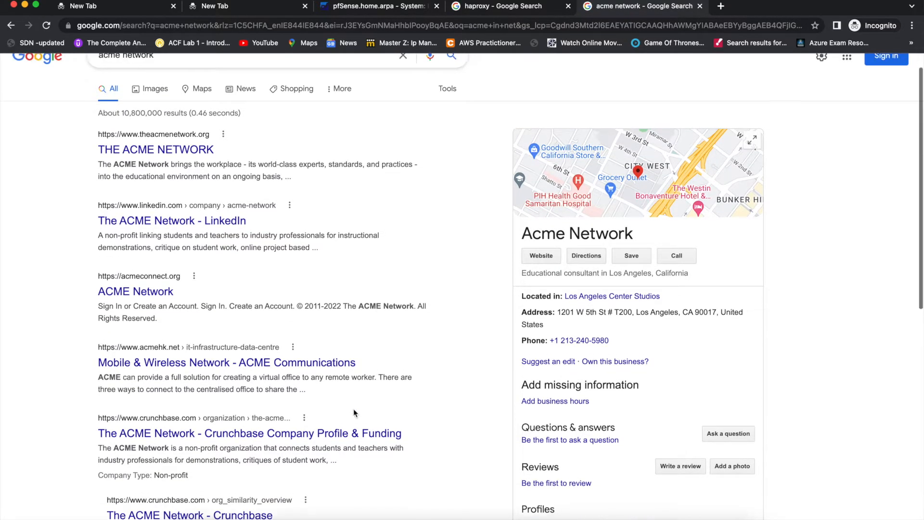
key("super+w")
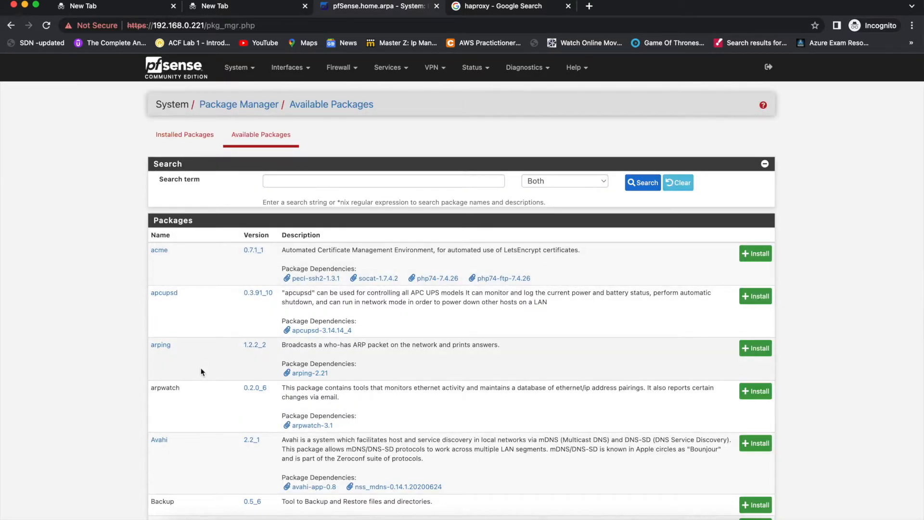
Scroll the Available Packages list past pfBlockerNG-devel, pimd, snort, softflowd and squid, then back up.
scroll(202, 356, "down", 1)
scroll(201, 372, "down", 1)
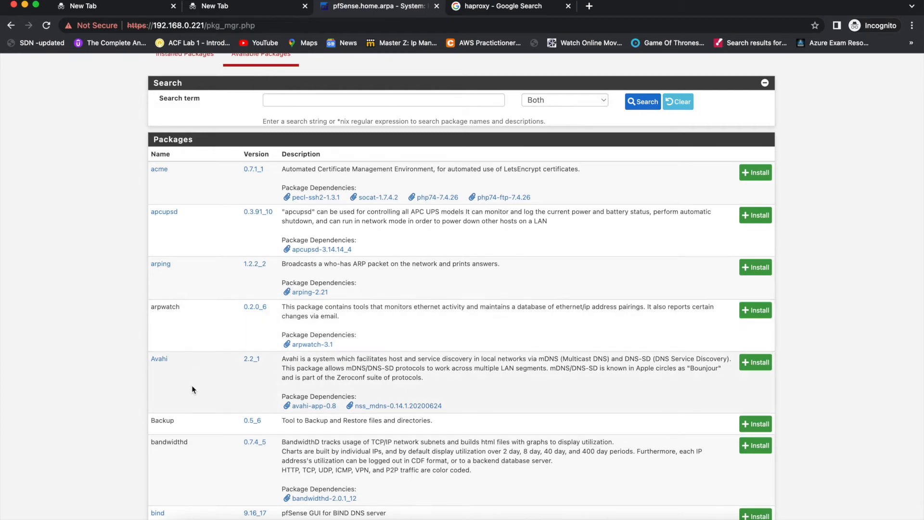
scroll(191, 386, "down", 1)
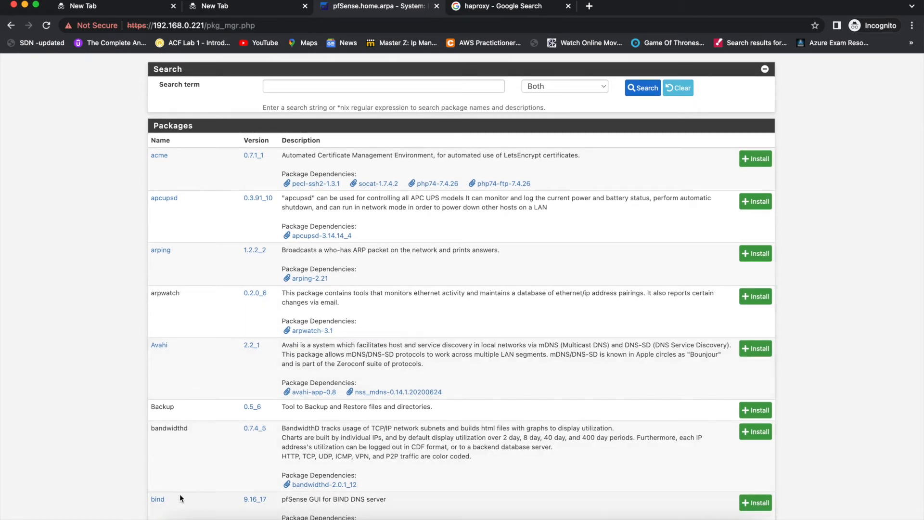
scroll(180, 494, "down", 5)
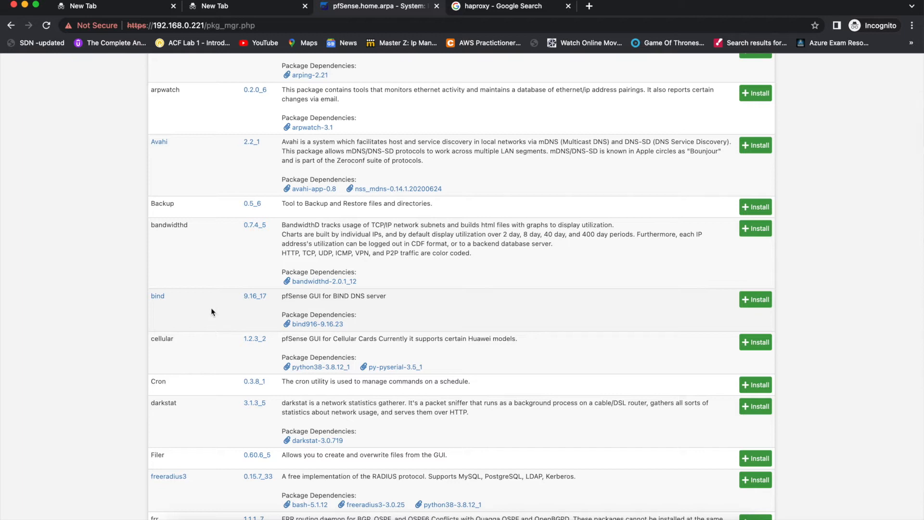
scroll(180, 399, "down", 6)
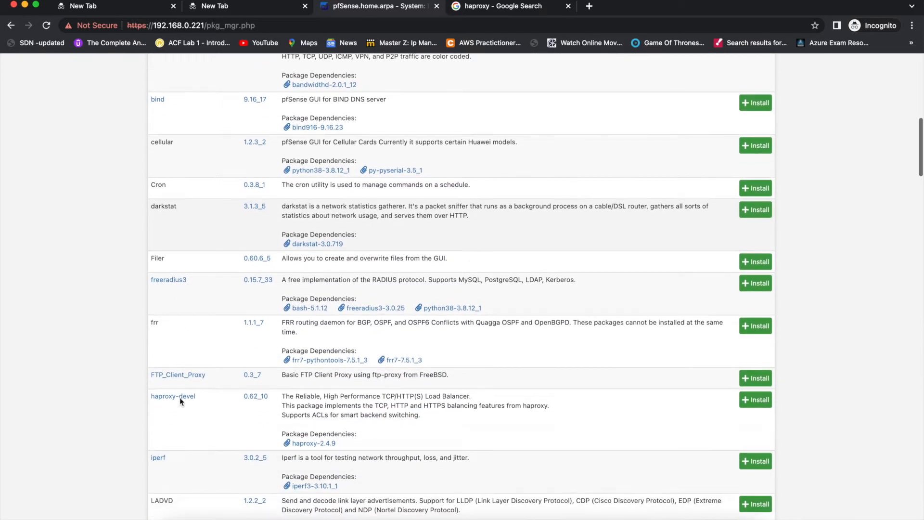
scroll(180, 401, "down", 1)
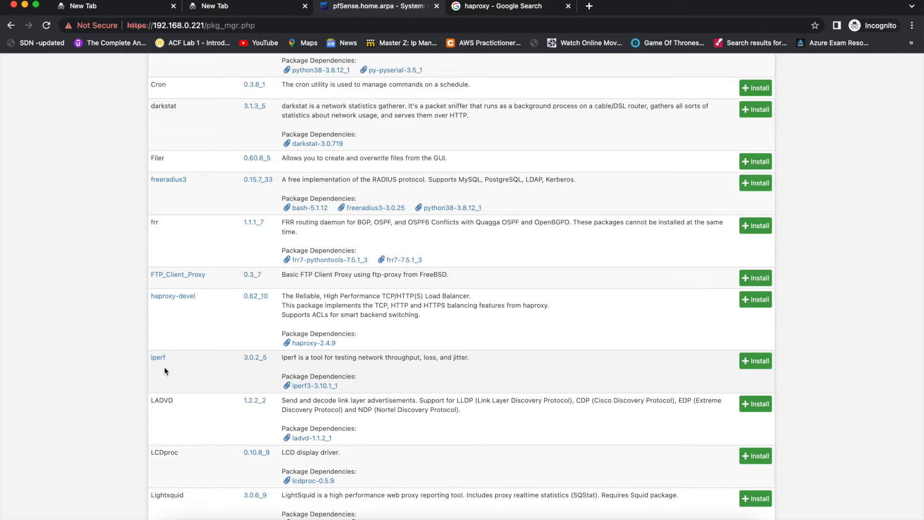
scroll(164, 371, "down", 3)
scroll(164, 368, "down", 5)
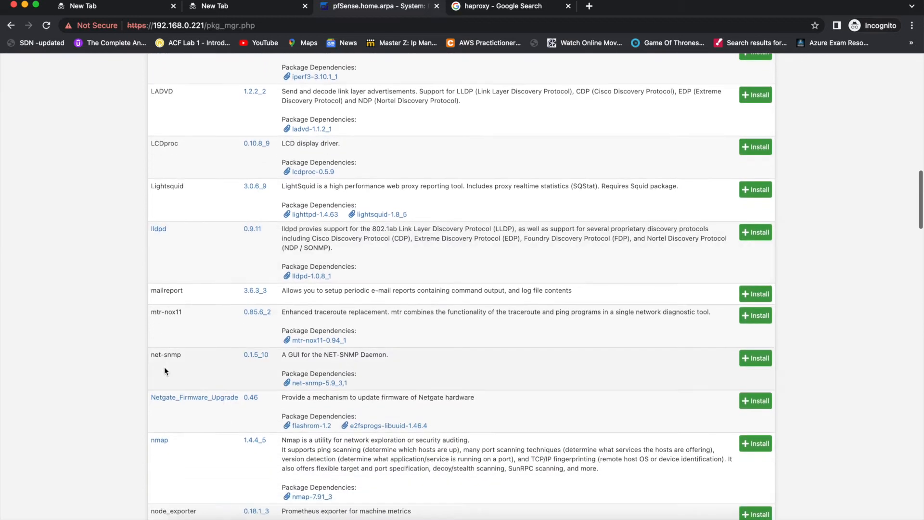
scroll(165, 370, "down", 1)
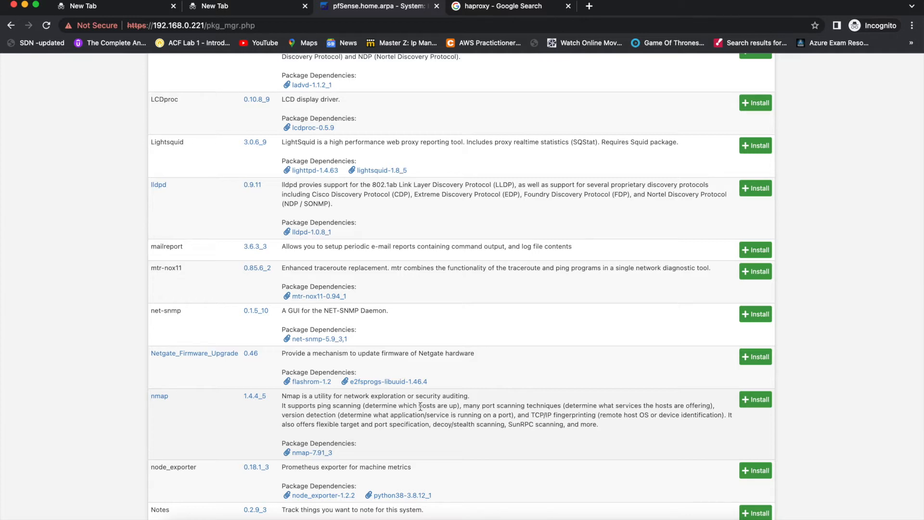
scroll(420, 407, "down", 5)
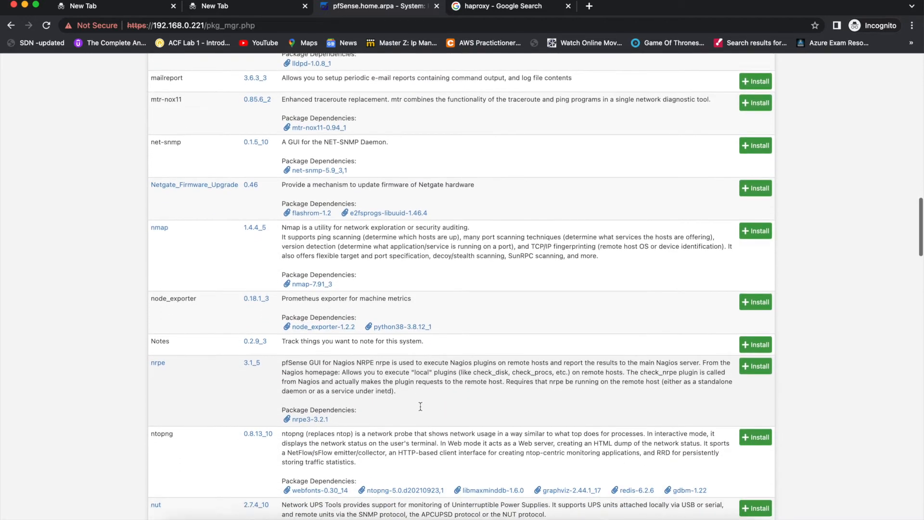
scroll(420, 407, "down", 9)
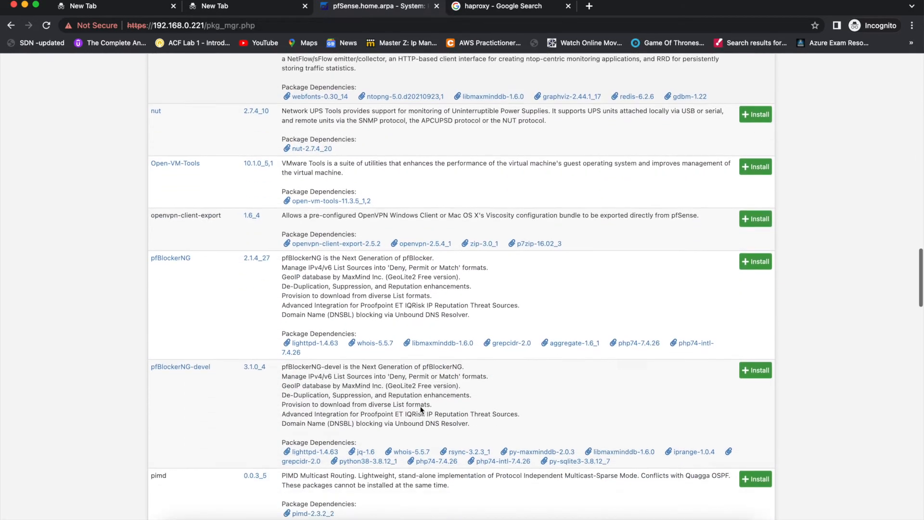
scroll(421, 410, "down", 2)
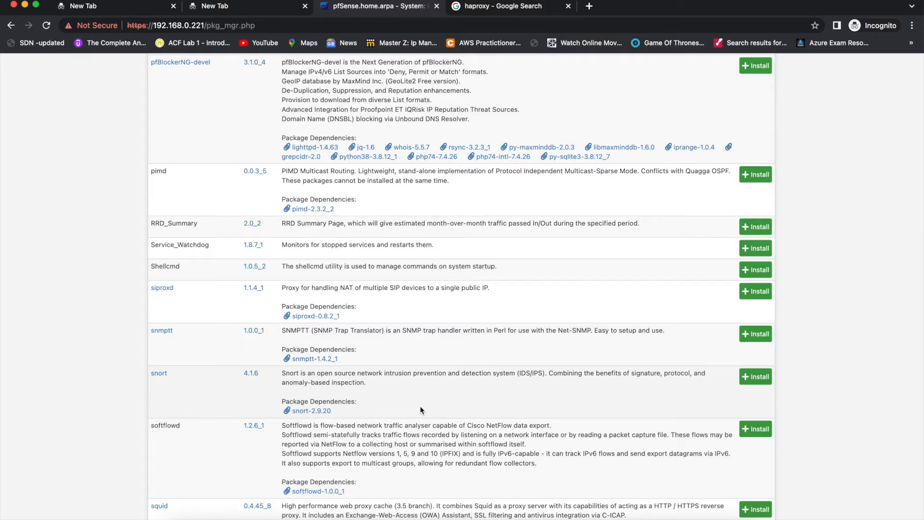
scroll(420, 410, "up", 20)
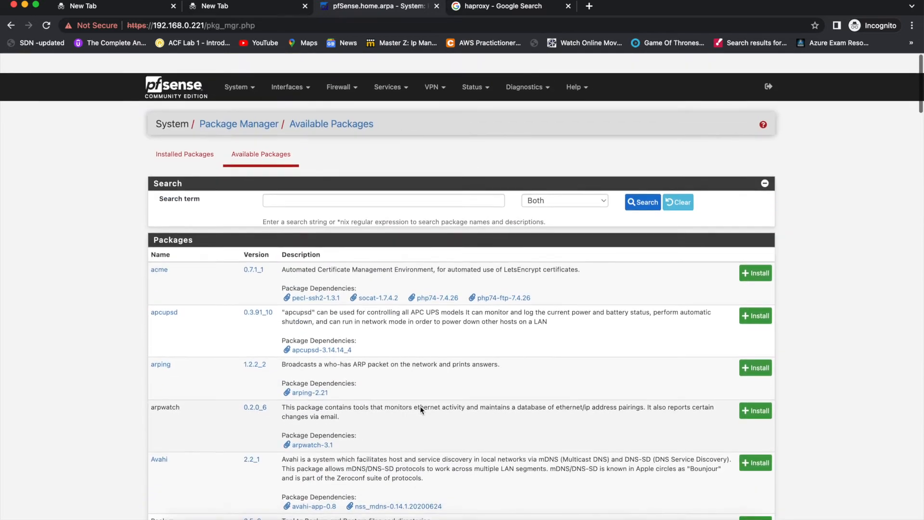
Open System > High Avail. Sync and review its pfsync and XMLRPC sync settings.
left_click(245, 67)
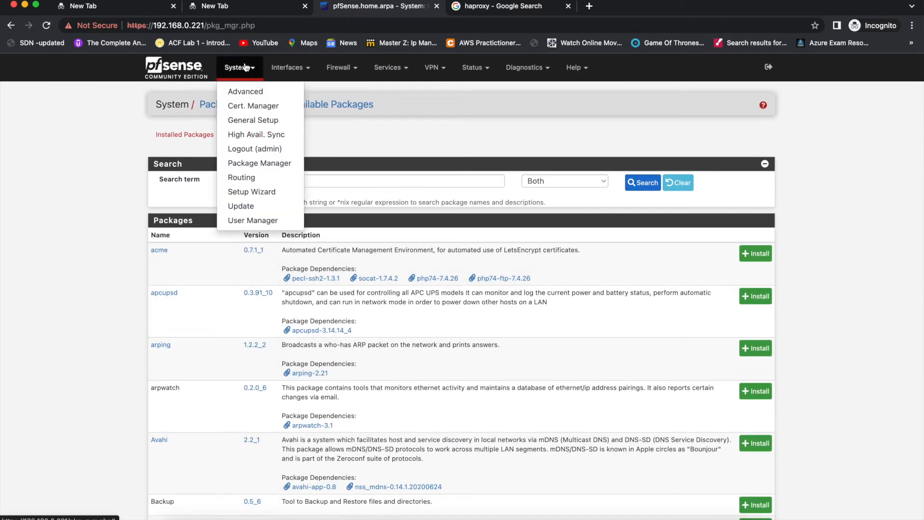
left_click(247, 135)
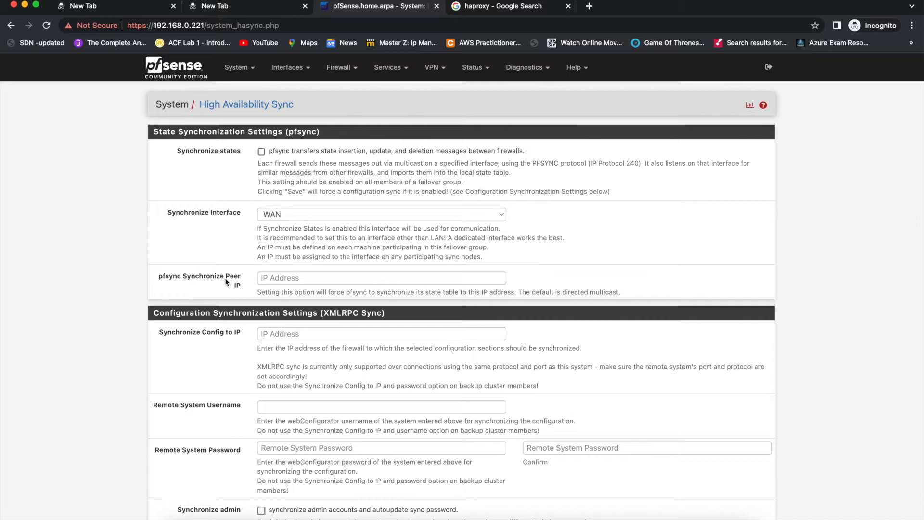
scroll(227, 282, "down", 6)
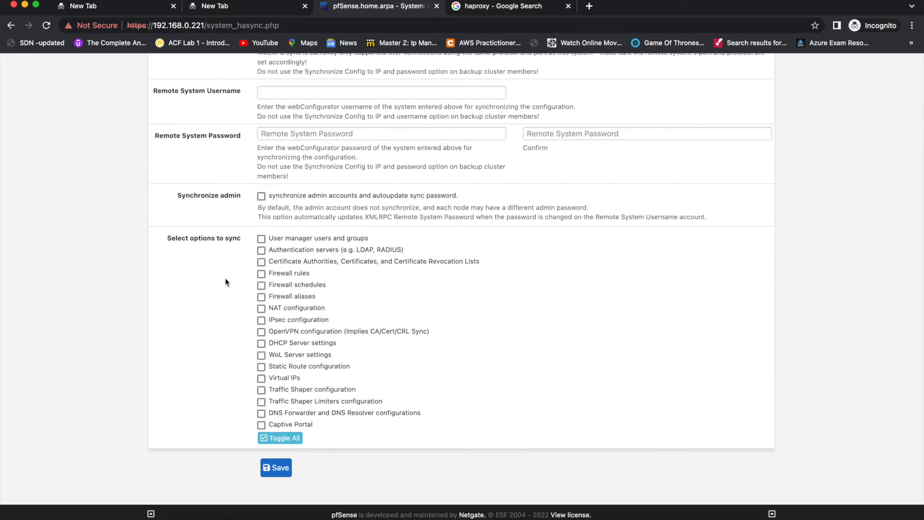
scroll(226, 282, "up", 6)
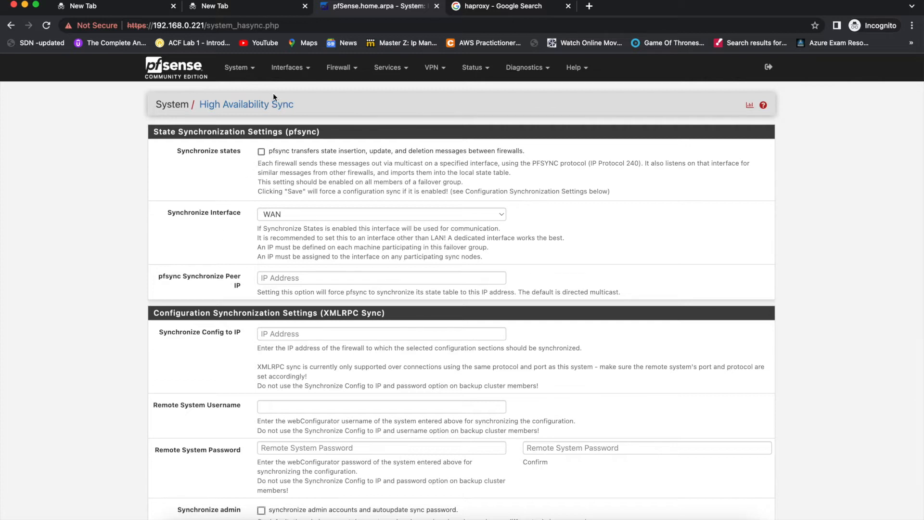
left_click(254, 70)
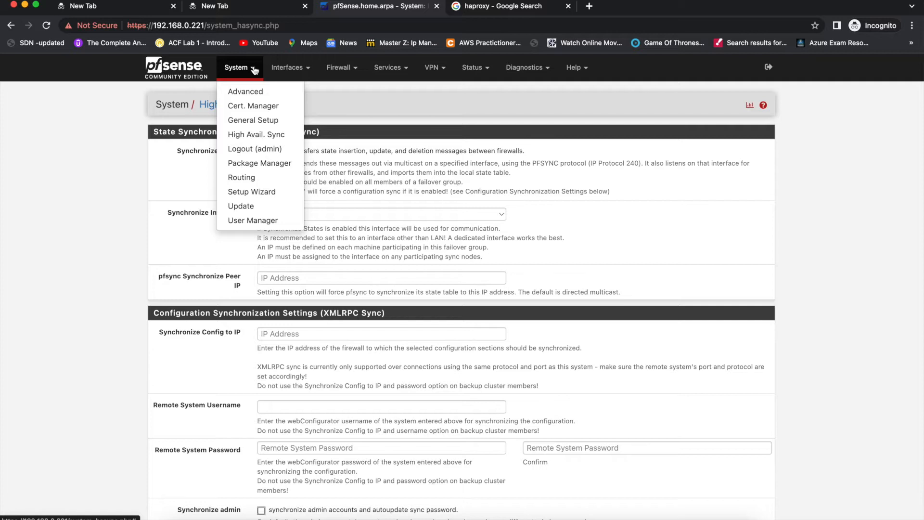
Open System > Advanced Admin Access and review the HTTPS webConfigurator and SSH port 22 settings.
left_click(241, 92)
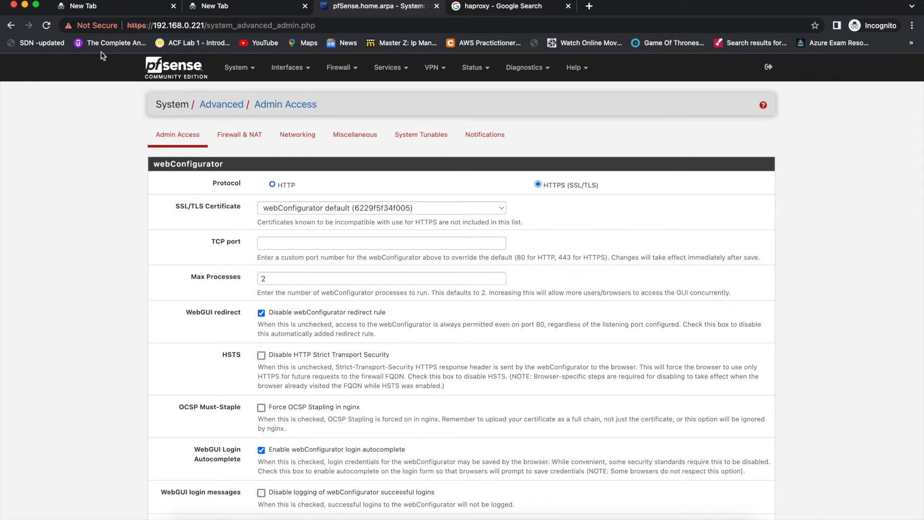
double_click(135, 25)
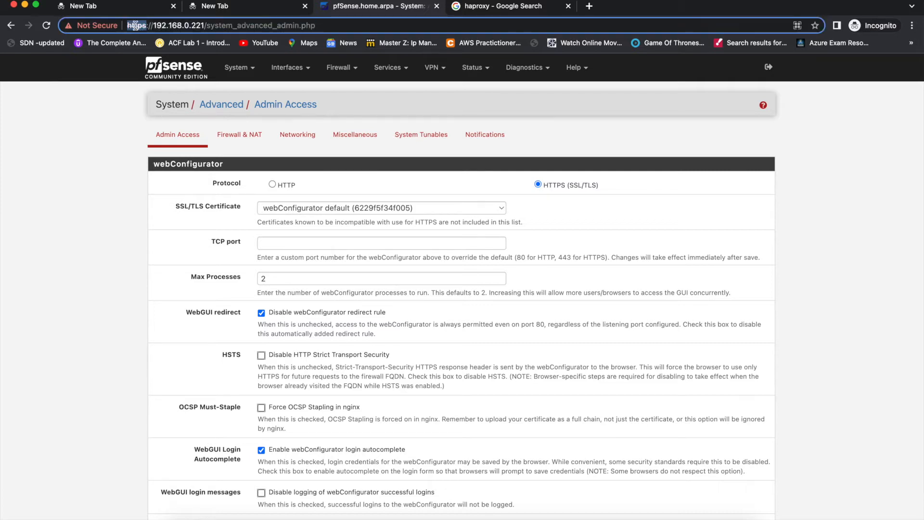
left_click(319, 318)
scroll(320, 317, "down", 3)
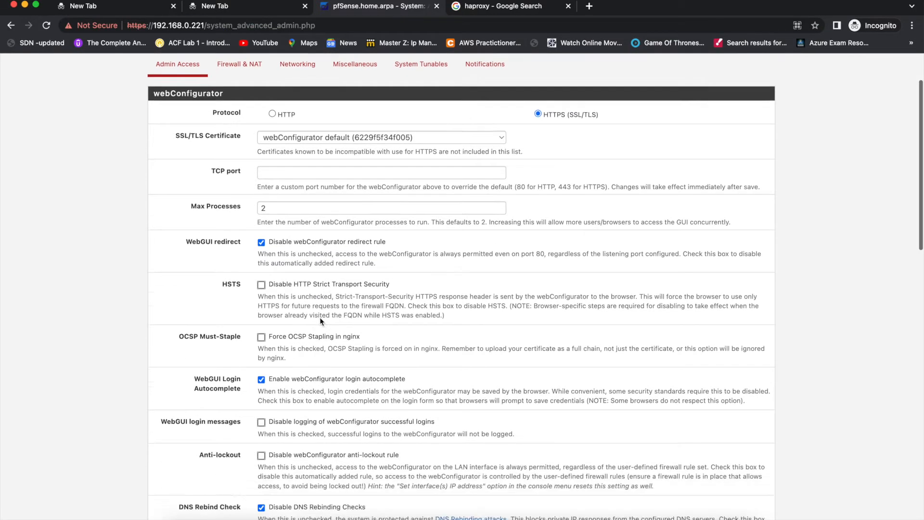
scroll(320, 318, "down", 2)
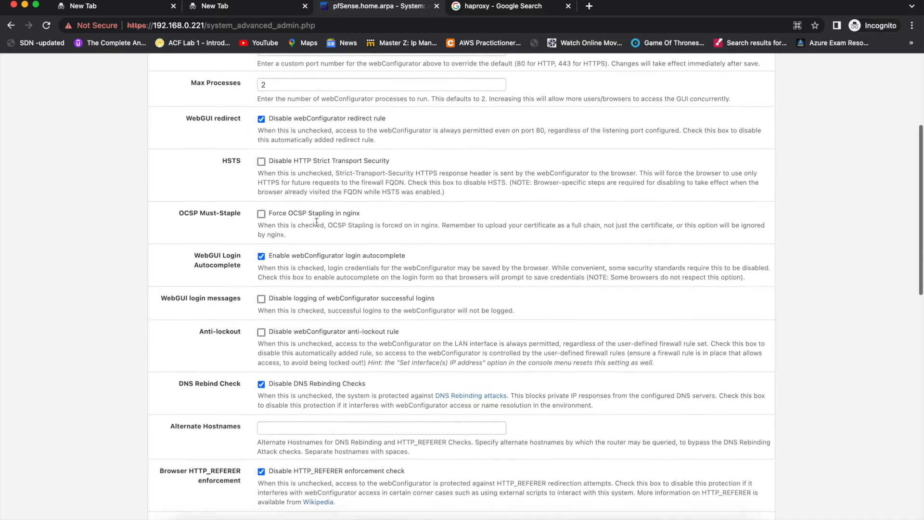
scroll(317, 222, "down", 2)
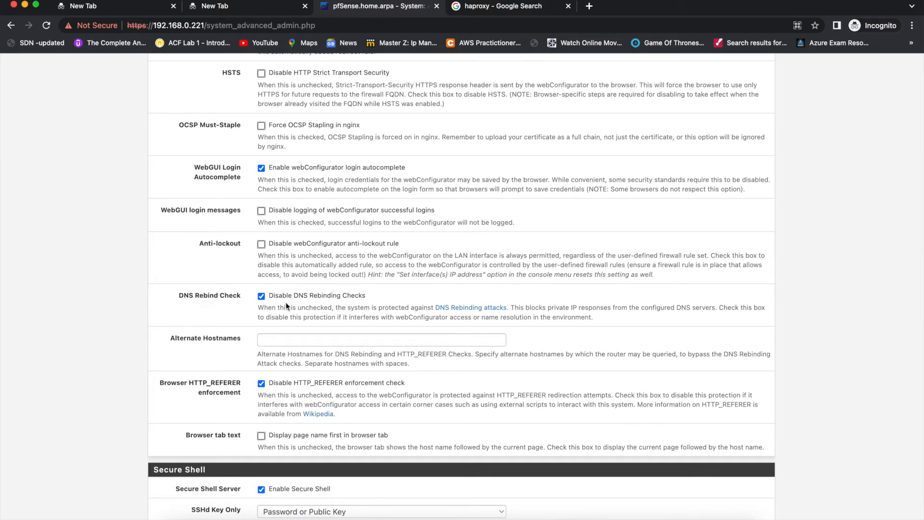
scroll(286, 306, "down", 5)
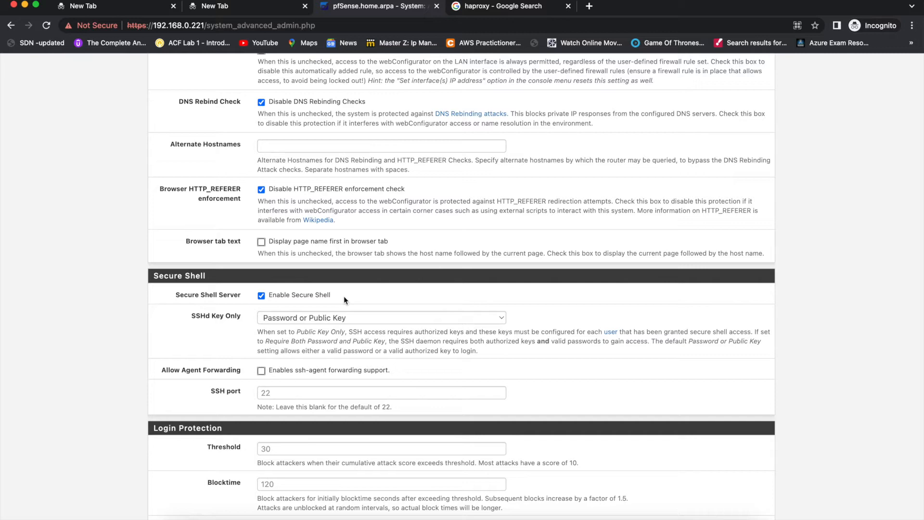
left_click(284, 393)
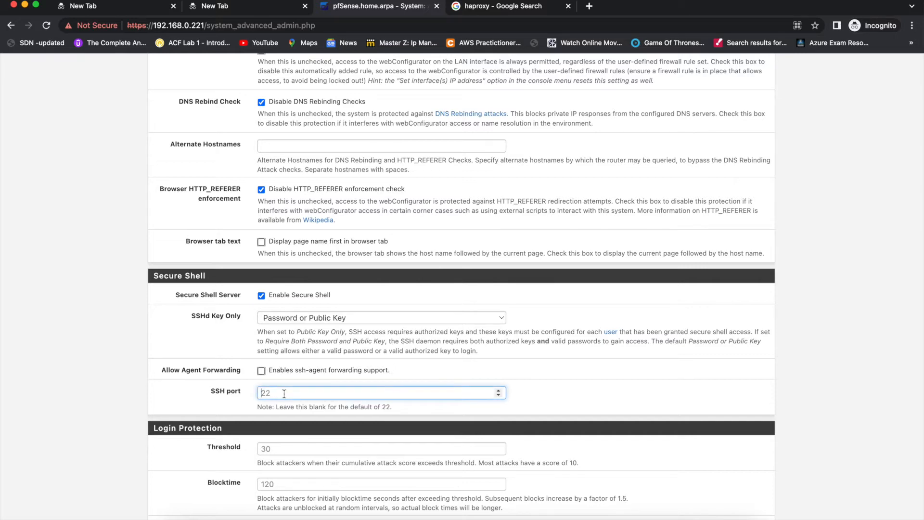
scroll(284, 394, "up", 1)
scroll(283, 393, "up", 10)
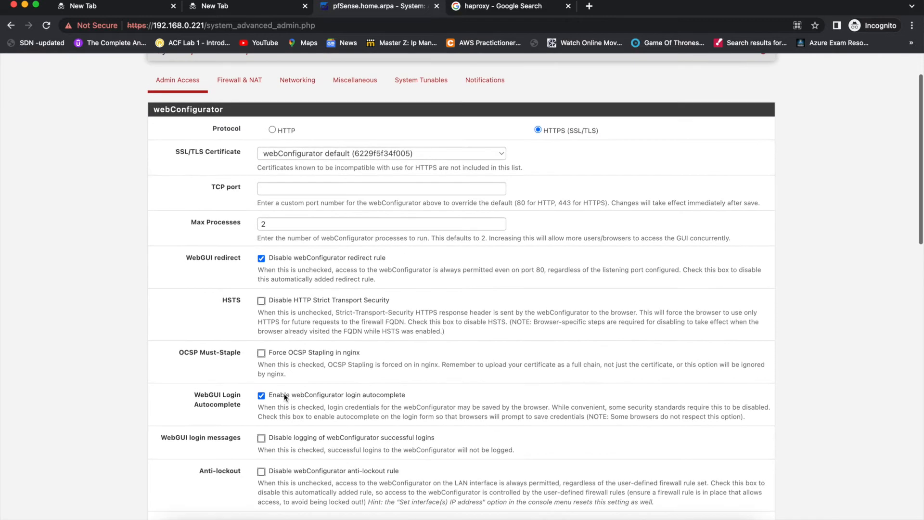
Set the webConfigurator TCP port to 10443 and save.
left_click(285, 190)
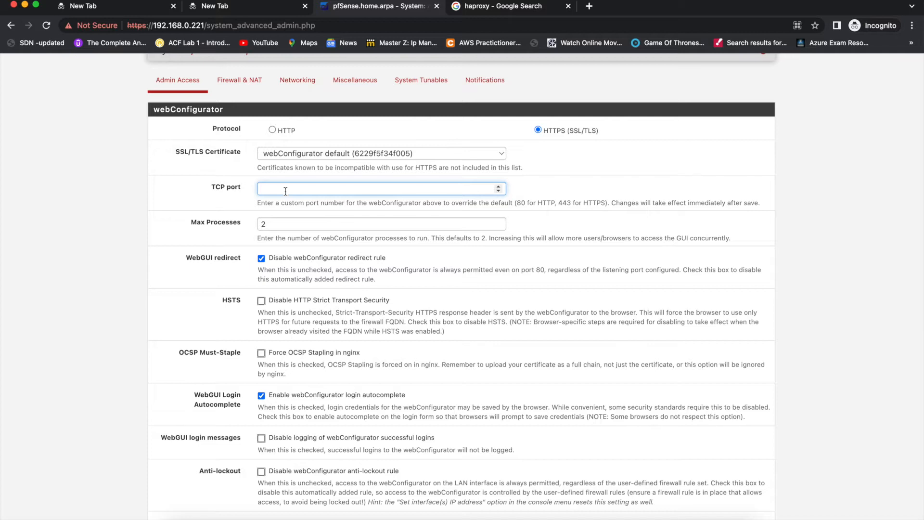
type("10443")
scroll(285, 244, "down", 15)
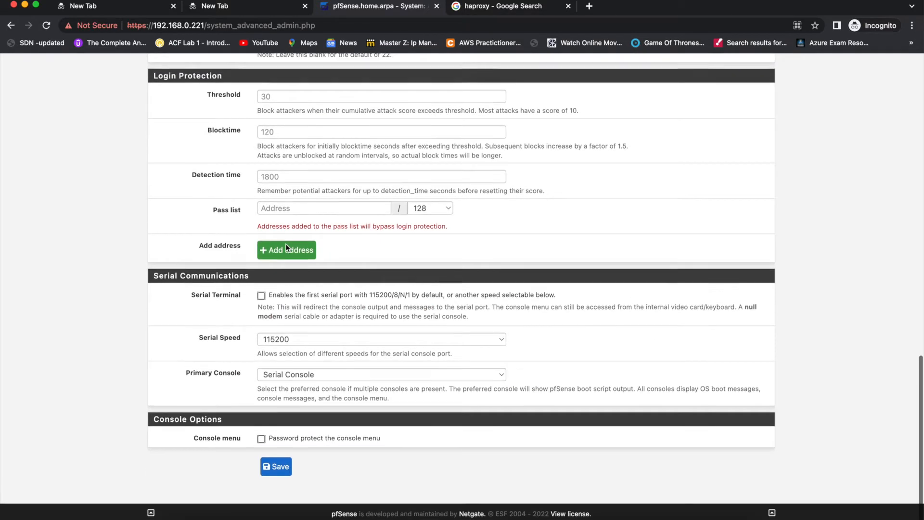
left_click(269, 468)
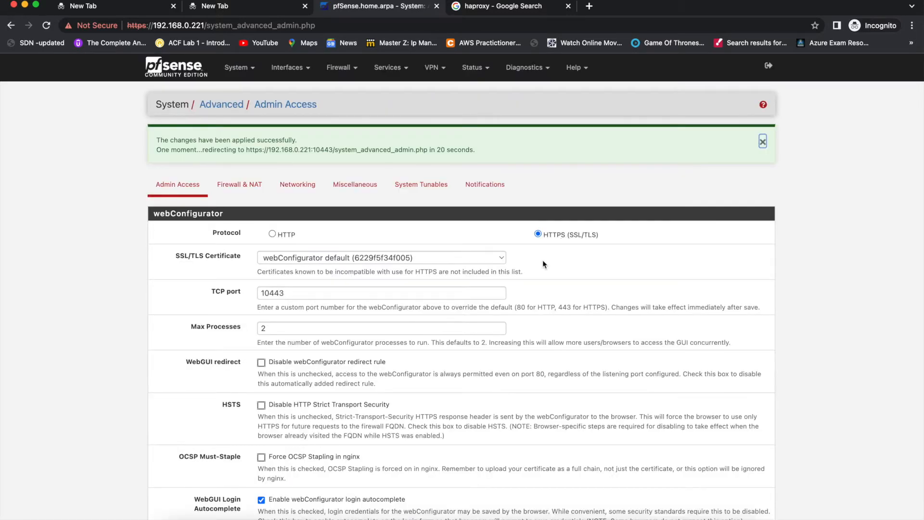
Try loading 192.168.0.221 without a port in a new tab.
key("super+t")
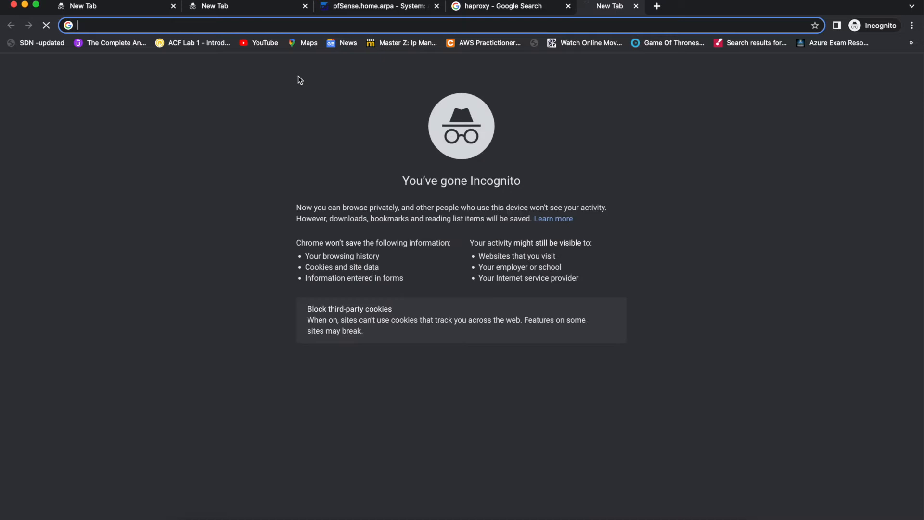
type("192")
key("Right")
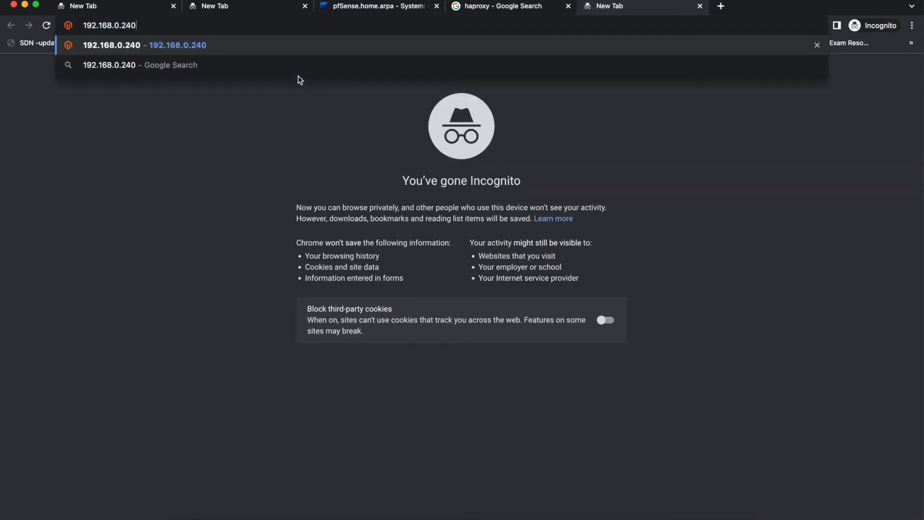
key("BackSpace")
key("BackSpace")
type("21")
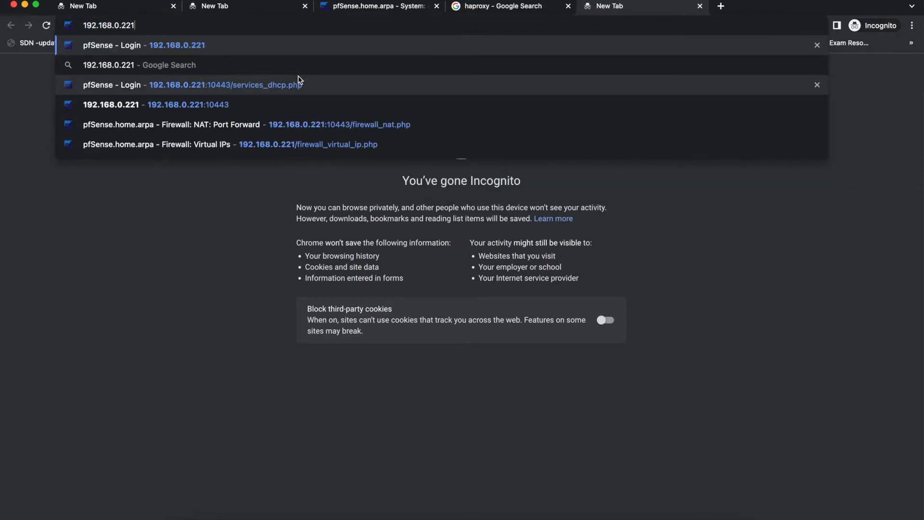
key("Return")
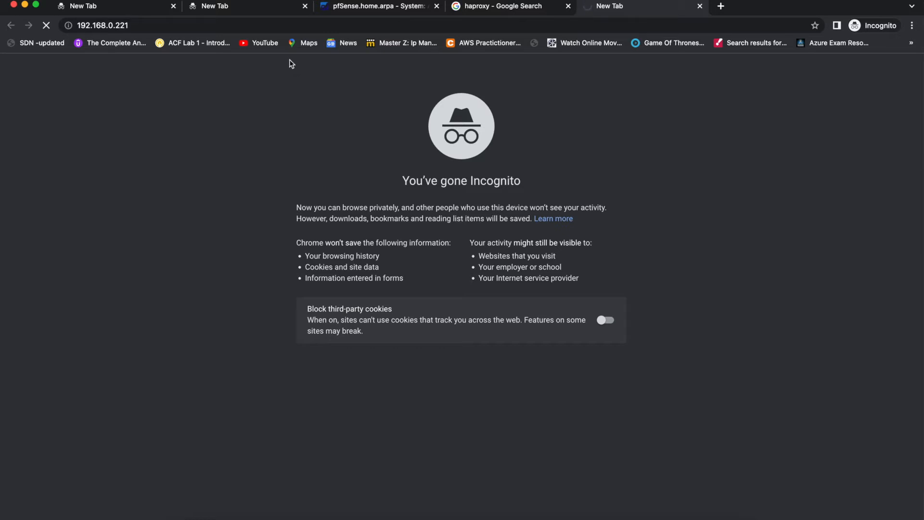
left_click(266, 23)
key("super+c")
key("super+t")
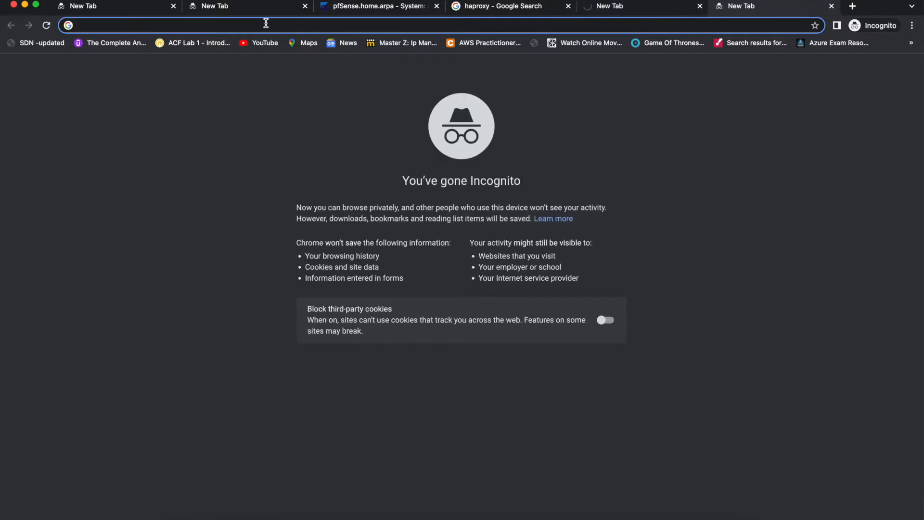
key("super+v")
key("BackSpace")
type(":10443")
key("Delete")
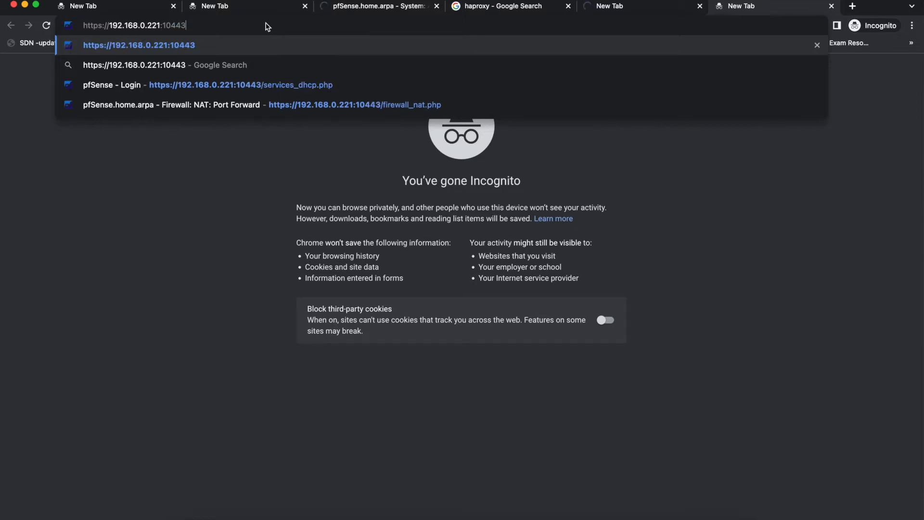
key("Return")
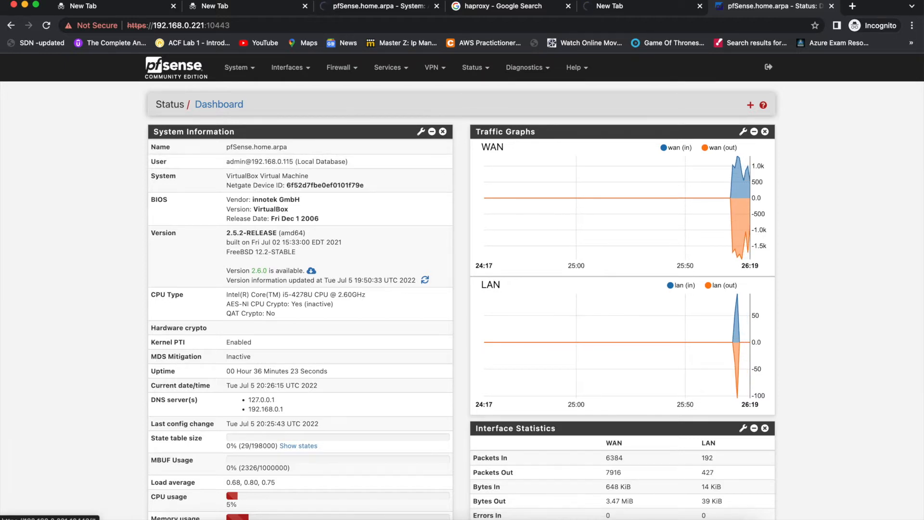
Close the two unreachable 192.168.0.221 tabs, keeping the port 10443 session.
left_click(376, 10)
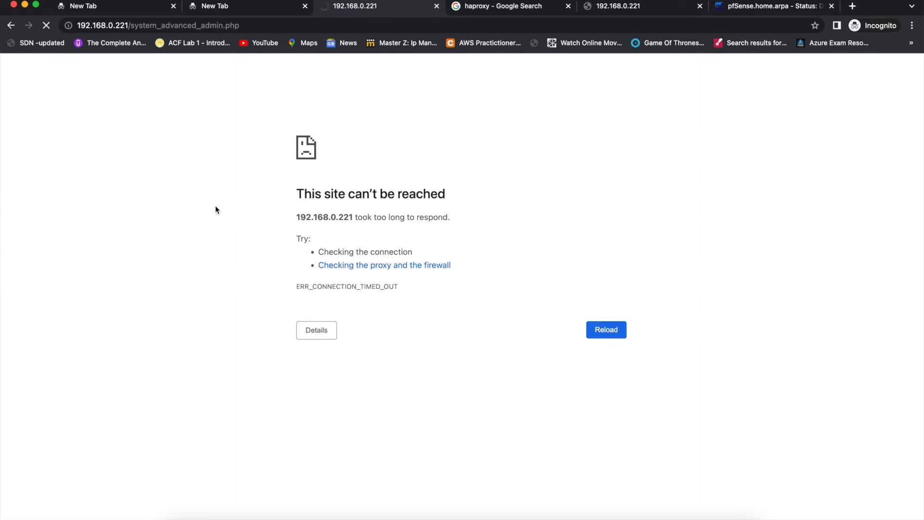
key("super+w")
key("super+w")
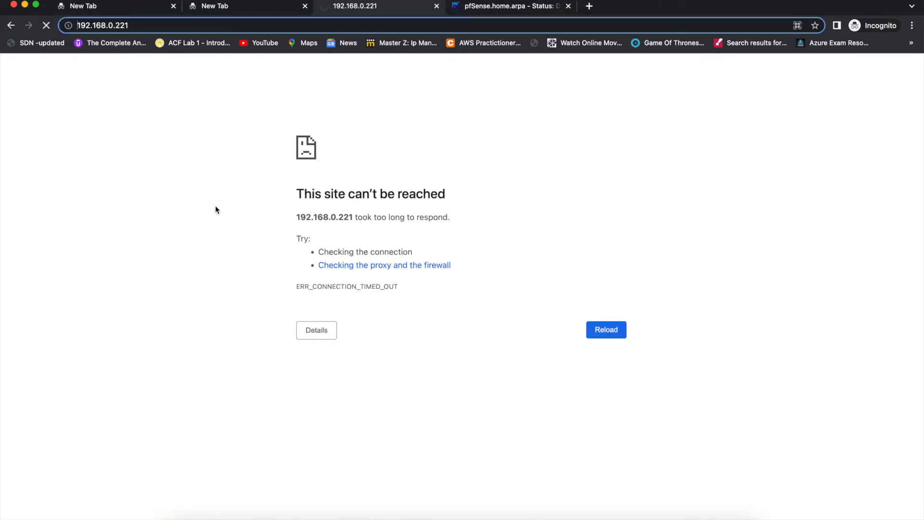
key("super+w")
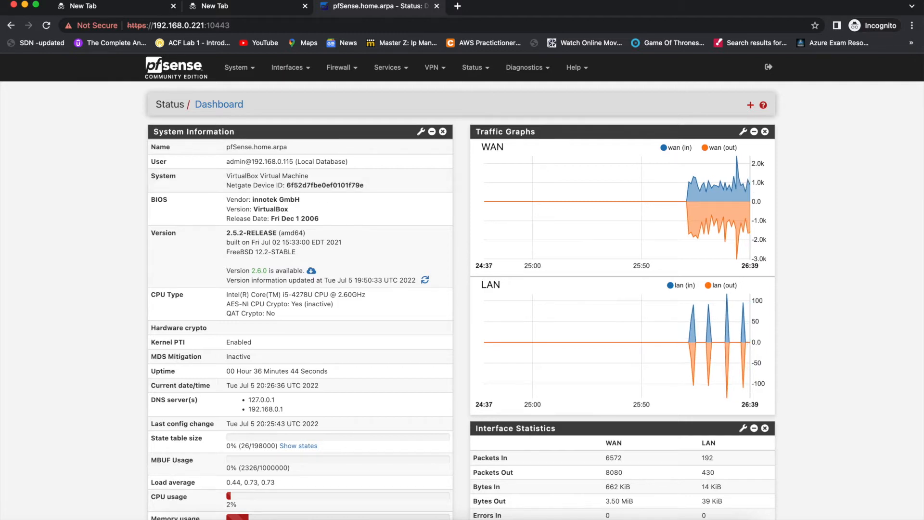
left_click(239, 67)
View the Firewall & NAT, Networking, Miscellaneous, System Tunables and Notifications advanced pages.
left_click(263, 89)
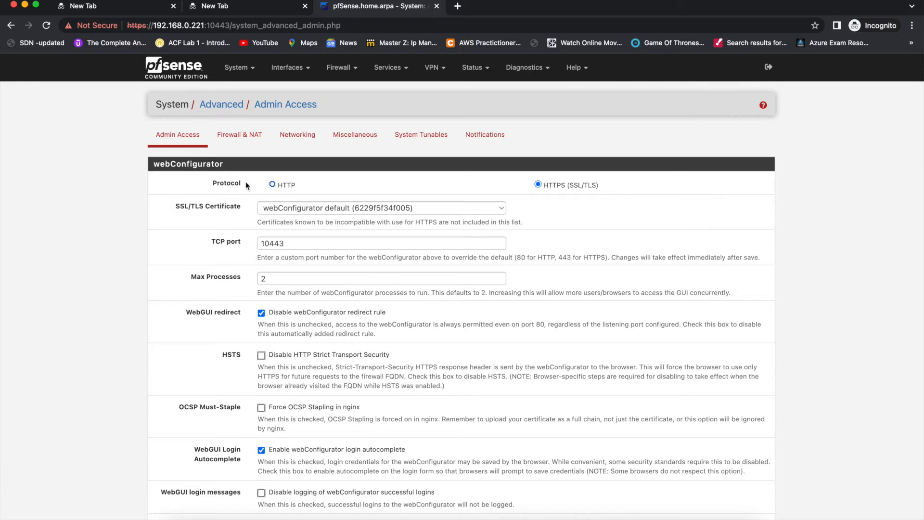
left_click(243, 138)
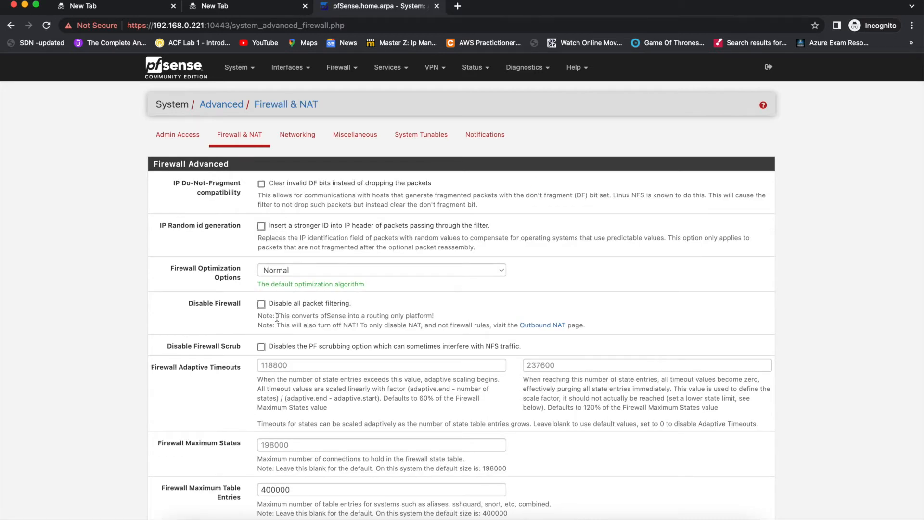
scroll(270, 142, "down", 4)
scroll(296, 142, "up", 4)
left_click(297, 141)
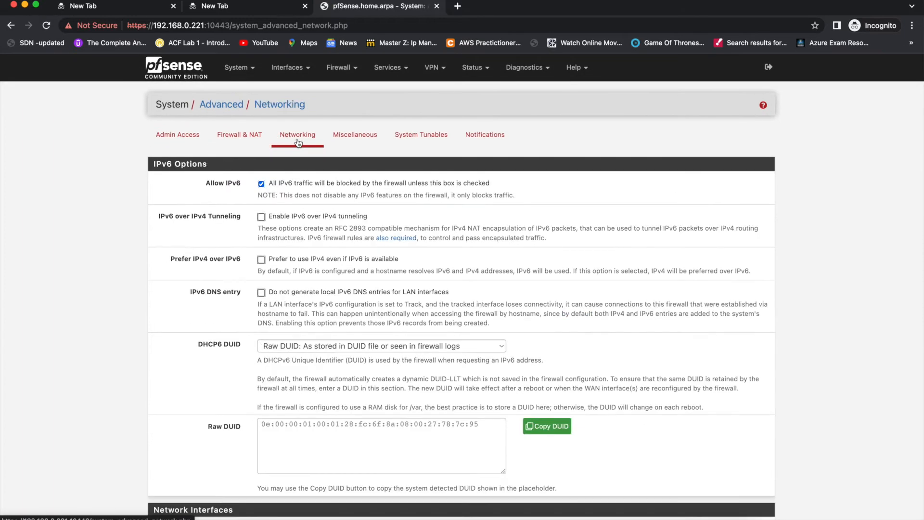
left_click(347, 141)
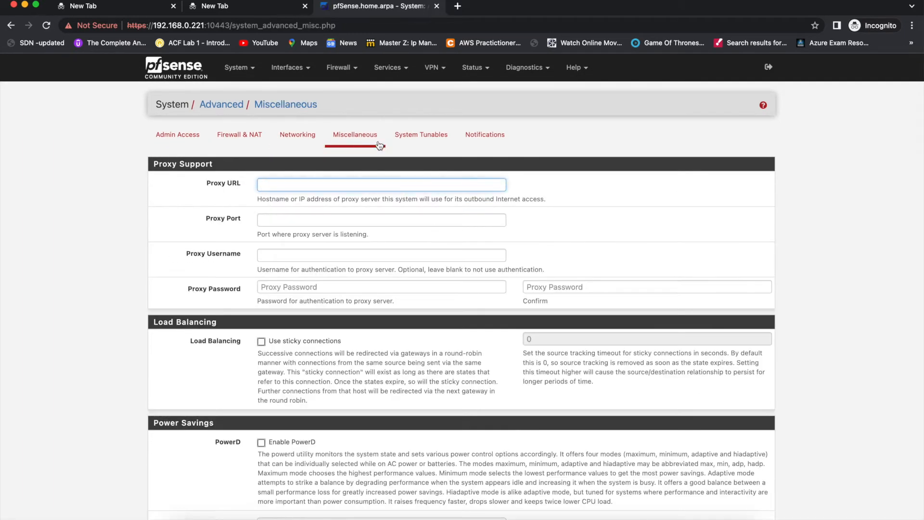
left_click(417, 139)
left_click(473, 140)
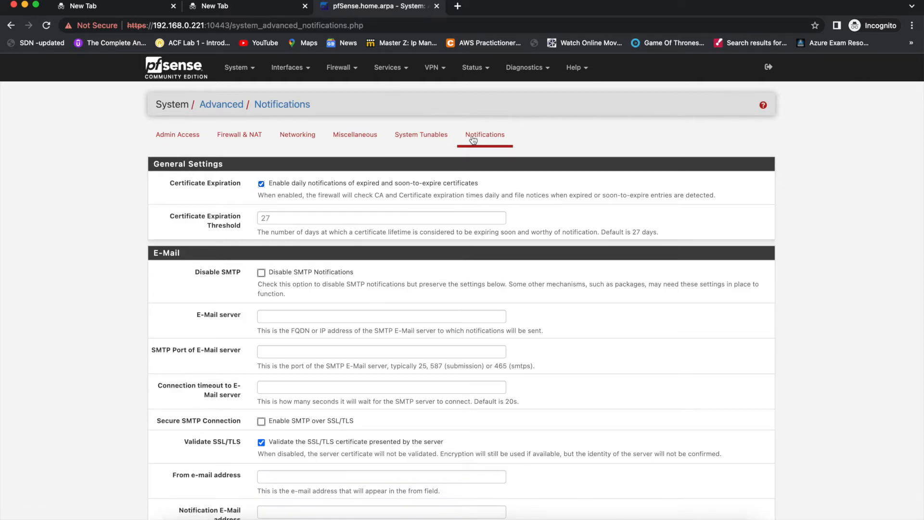
key("super+t")
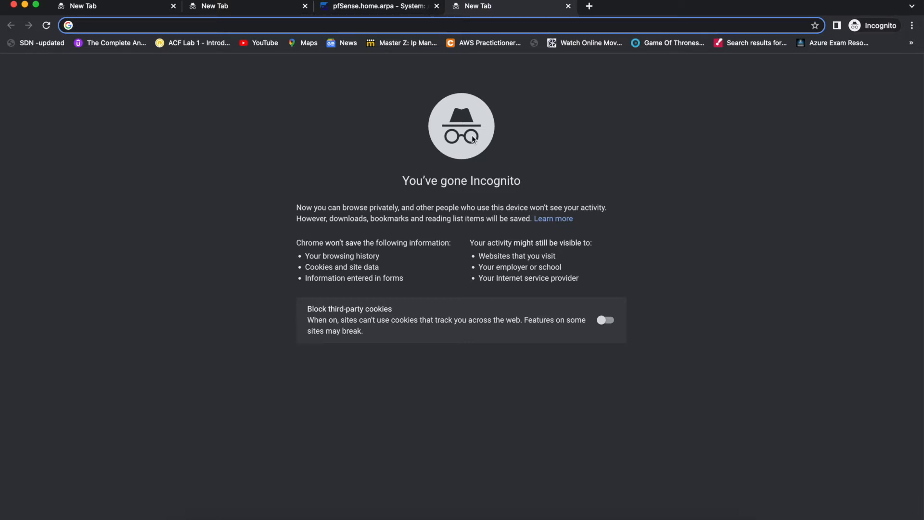
Search Google for 'pfsense' and open the pfSense Getting Started page.
type("pfsense")
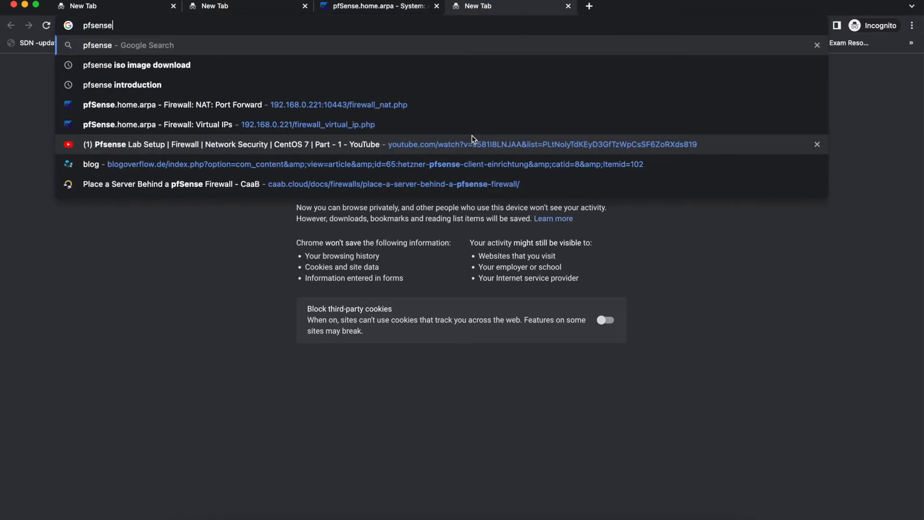
key("Return")
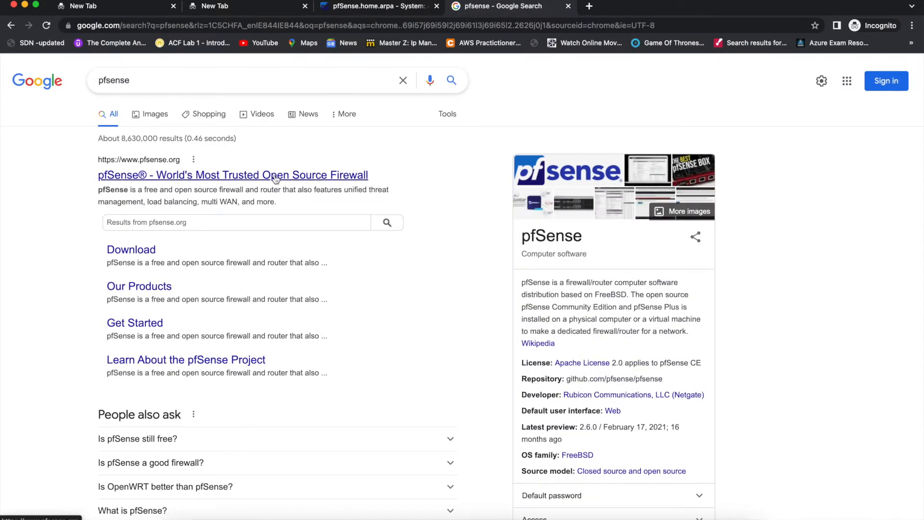
left_click(140, 286)
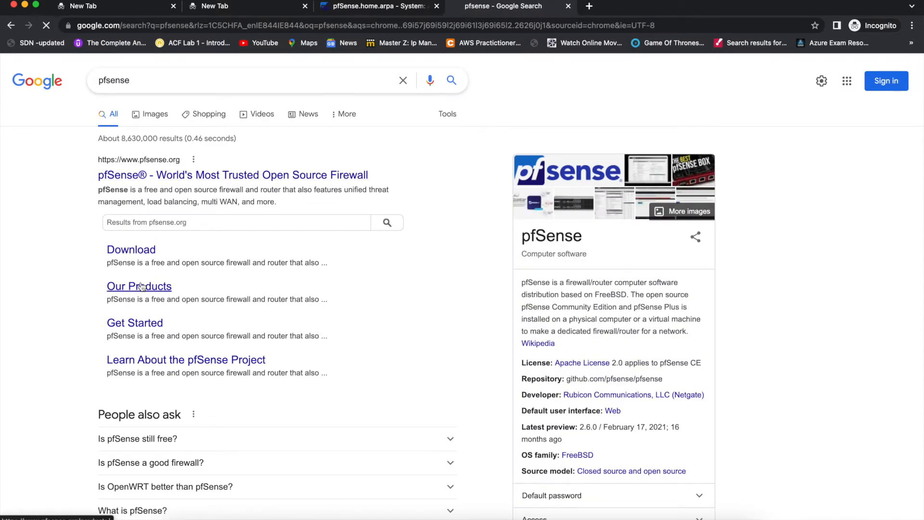
scroll(142, 286, "left", 5)
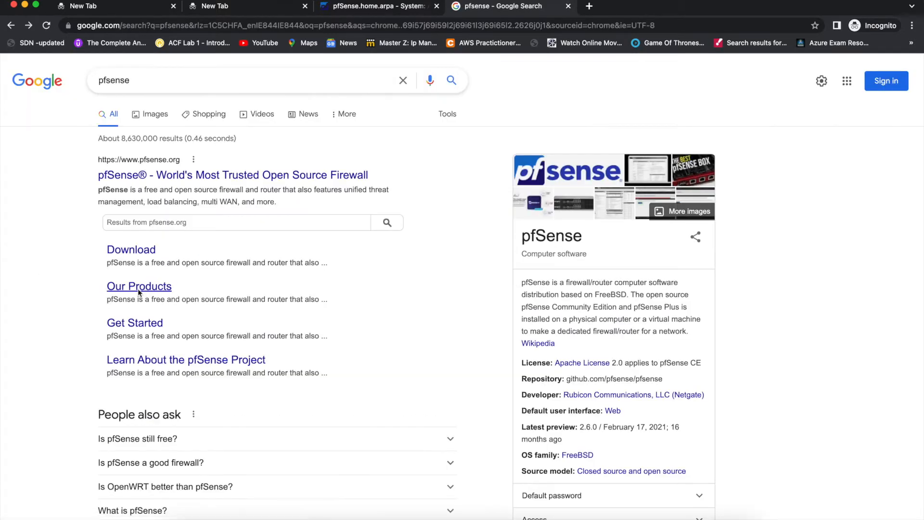
left_click(134, 320)
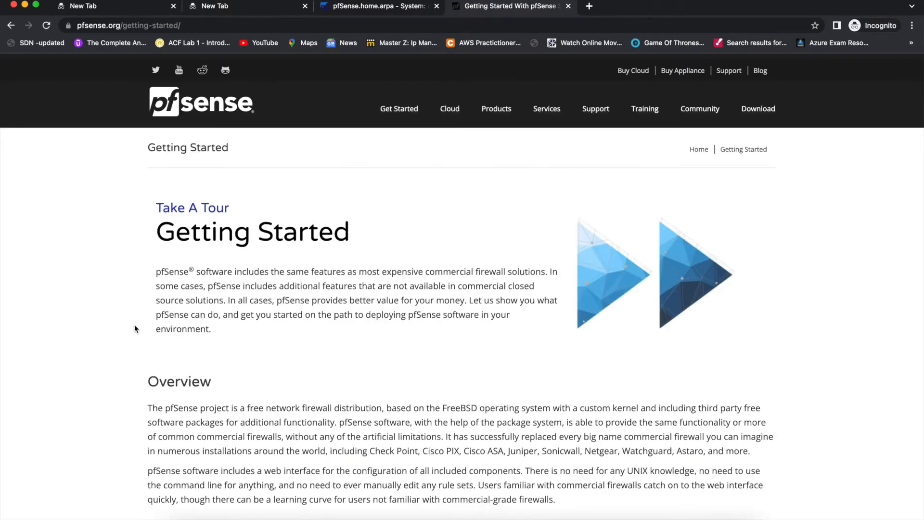
scroll(135, 324, "down", 3)
scroll(135, 326, "down", 10)
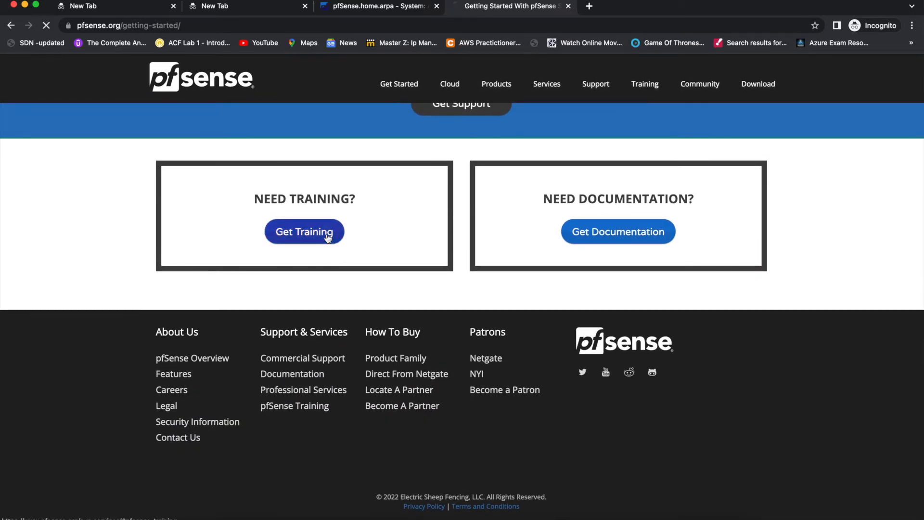
Go to the pfSense training page, then on to the Netgate documentation.
left_click(320, 231)
scroll(327, 234, "down", 10)
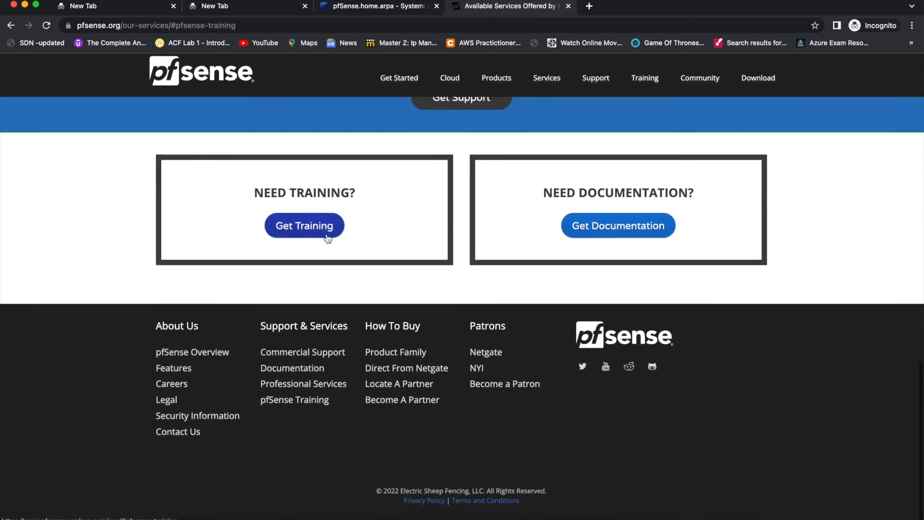
left_click(328, 230)
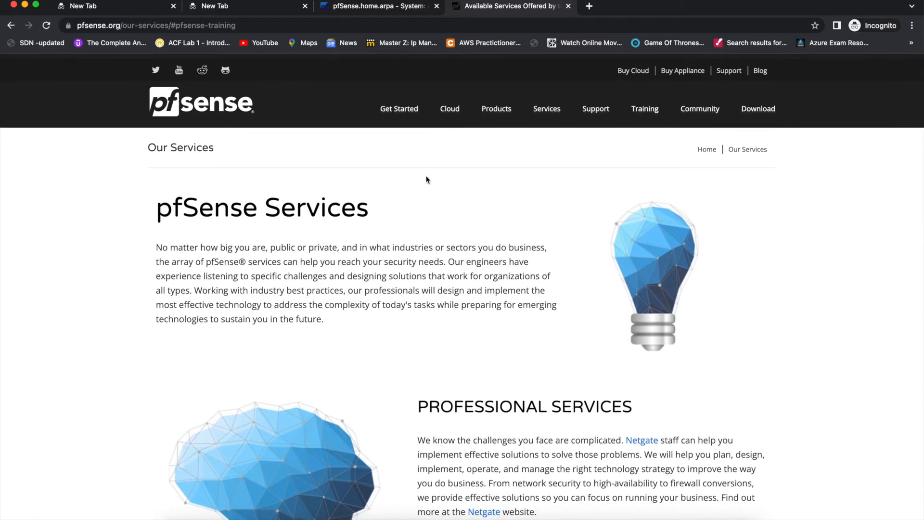
left_click(650, 111)
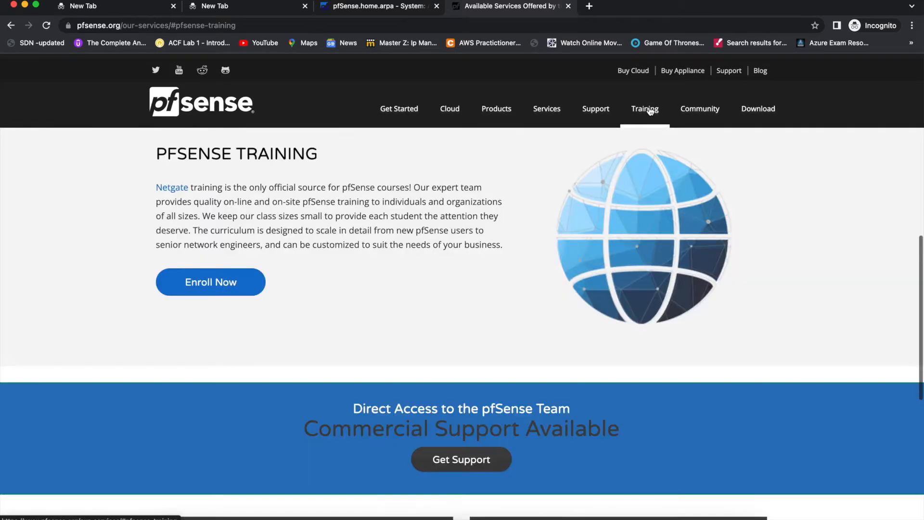
scroll(650, 110, "down", 10)
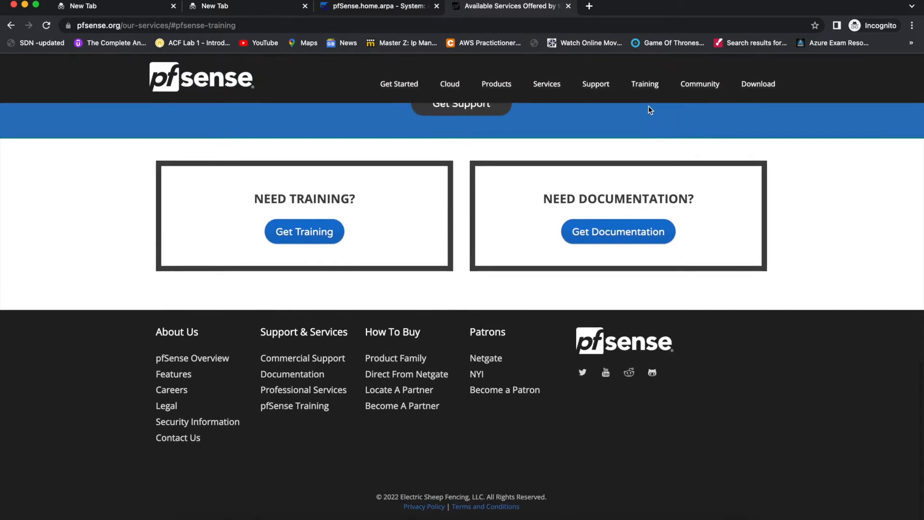
left_click(618, 245)
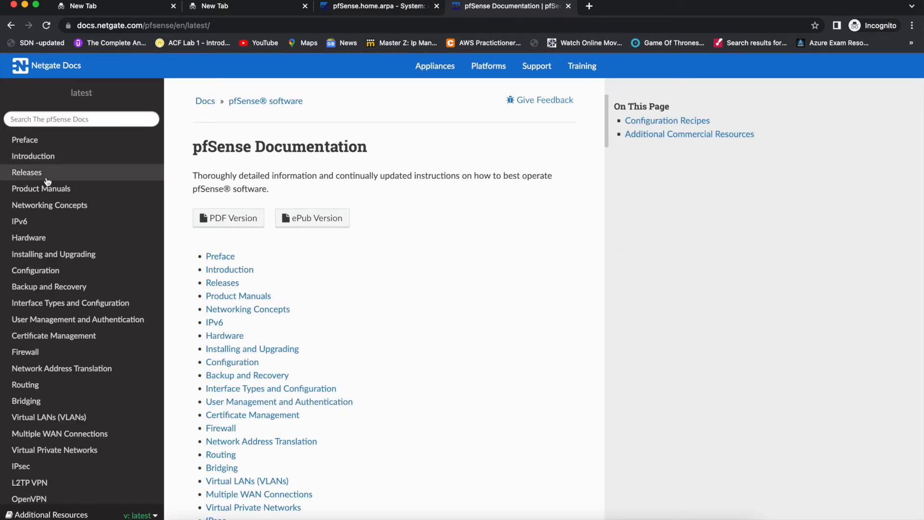
Read the Firewall > Firewalling Fundamentals documentation page.
scroll(67, 229, "down", 2)
left_click(31, 298)
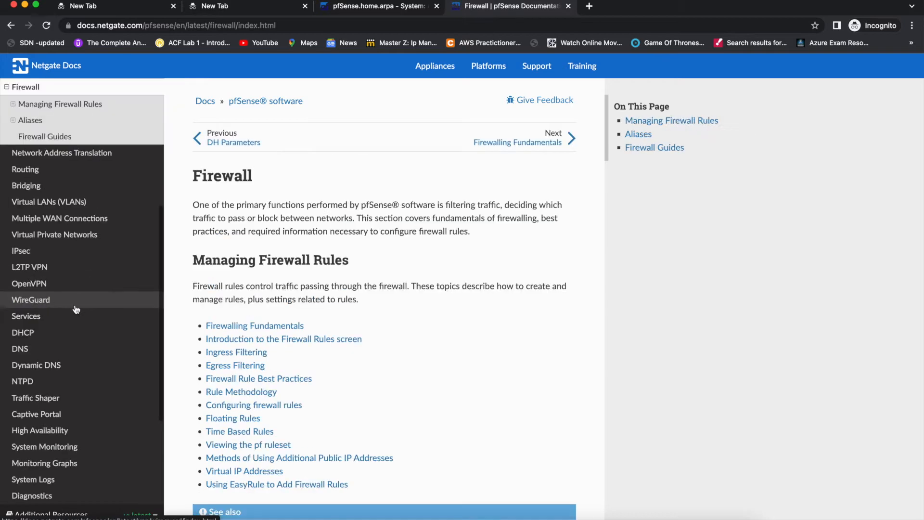
left_click(241, 326)
scroll(240, 325, "down", 15)
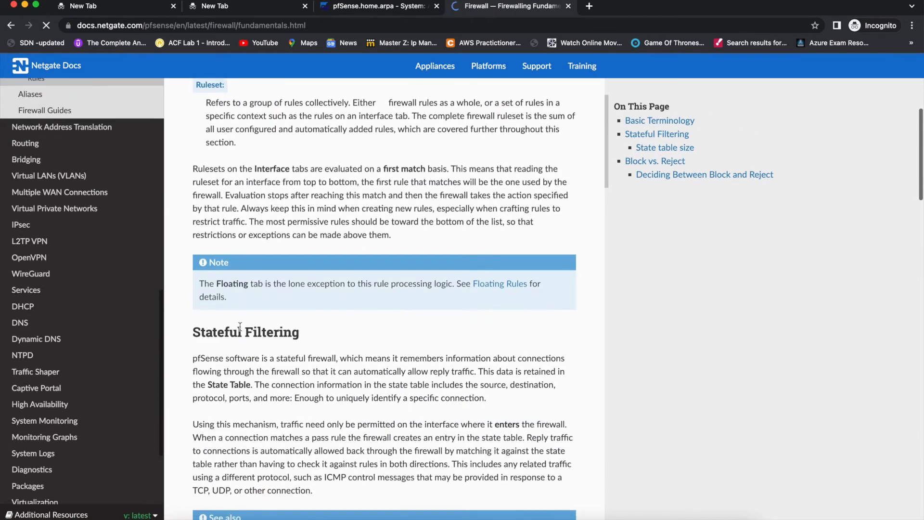
scroll(239, 326, "down", 15)
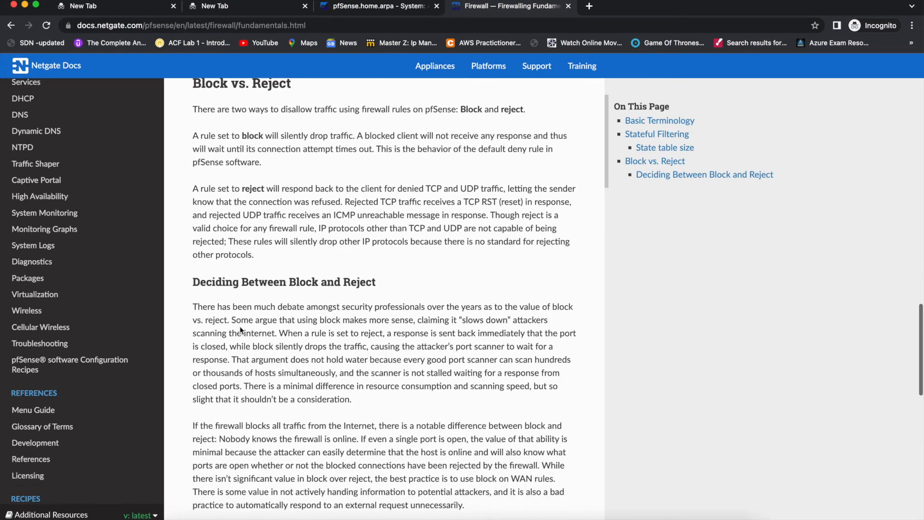
scroll(240, 326, "down", 7)
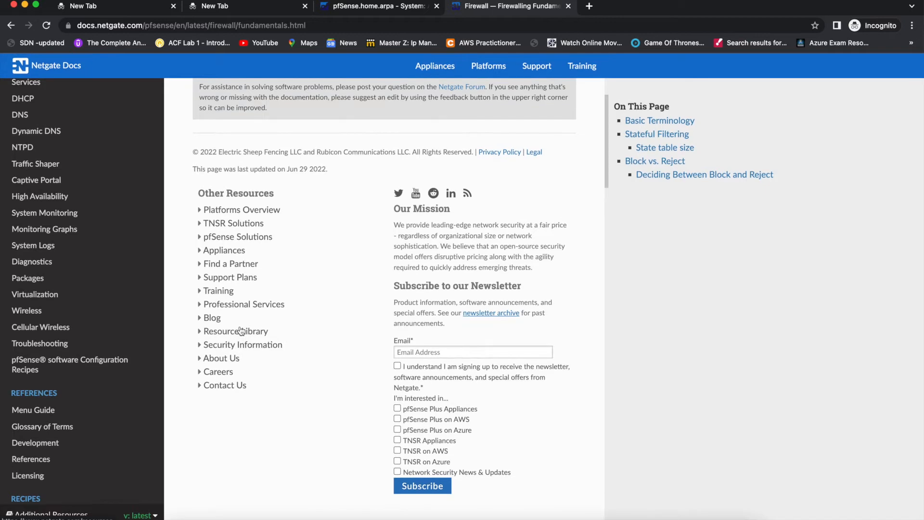
scroll(240, 331, "up", 8)
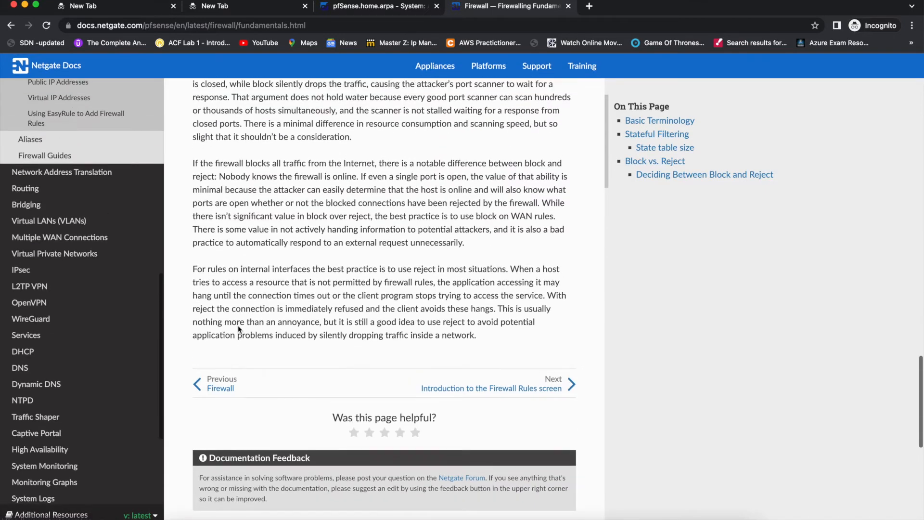
Open the VLANs and Introduction documentation pages, then return to the pfSense tab.
left_click(77, 221)
scroll(80, 223, "up", 7)
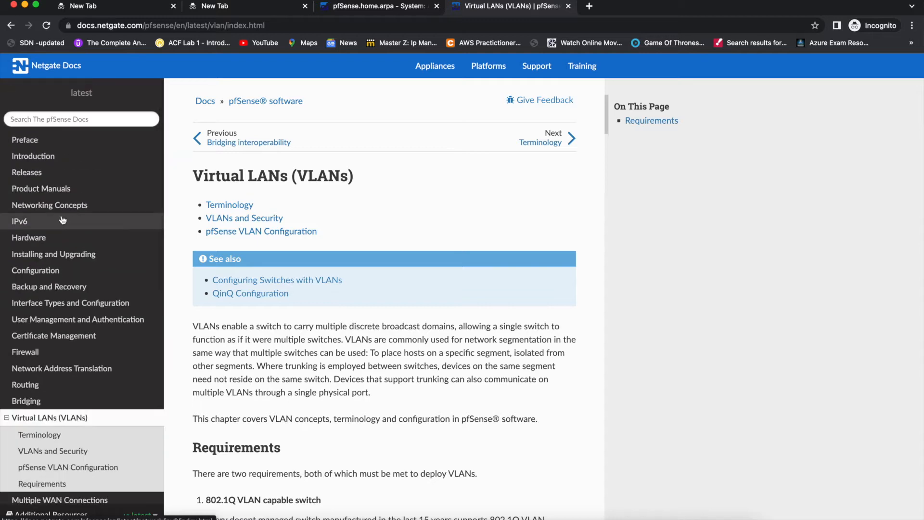
left_click(51, 159)
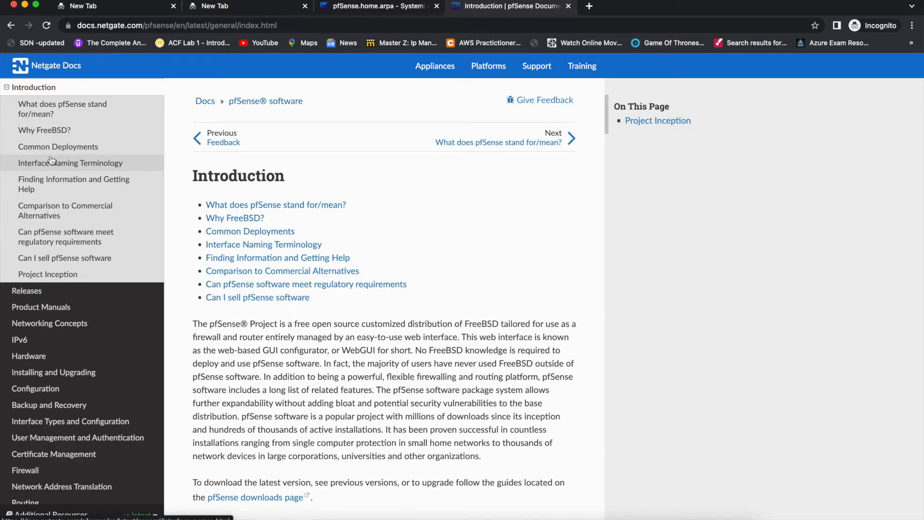
scroll(60, 308, "up", 2)
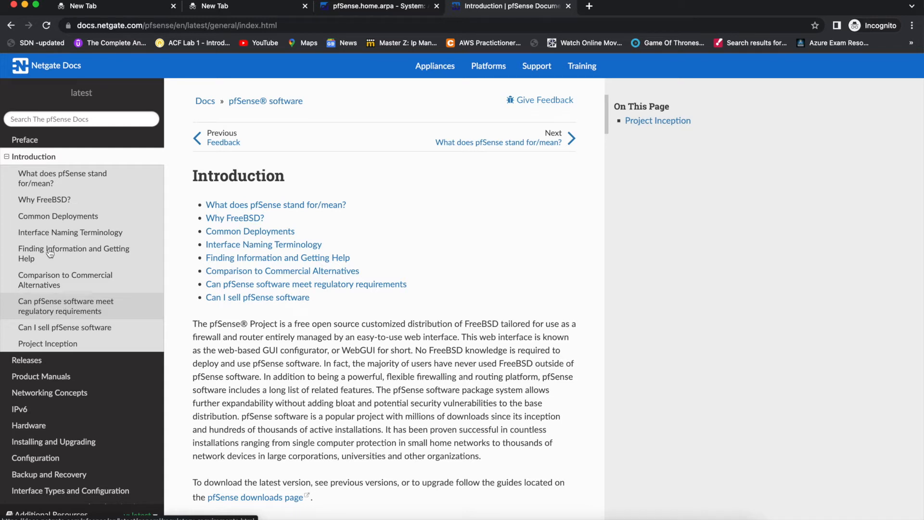
left_click(353, 7)
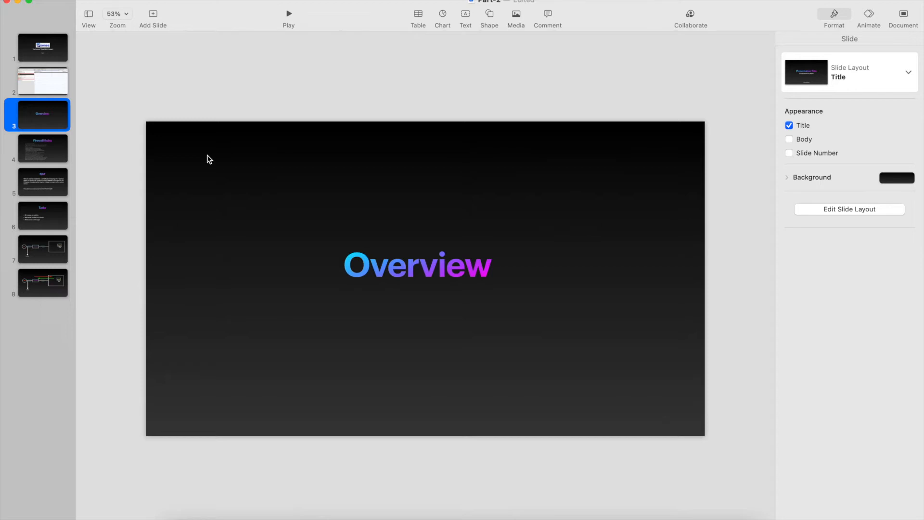
Show slide 4, Firewall Rules, in Keynote, then return to the pfSense Notifications page in the browser.
left_click(54, 146)
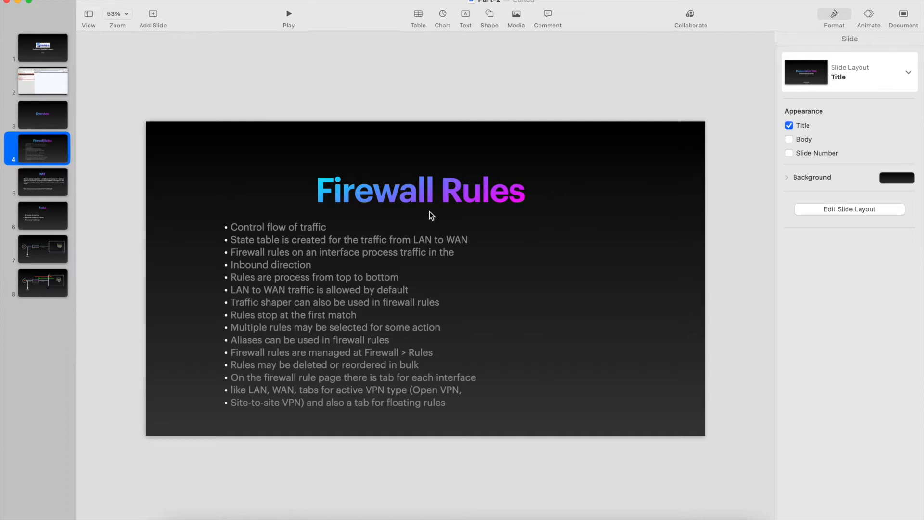
key("ctrl+Left")
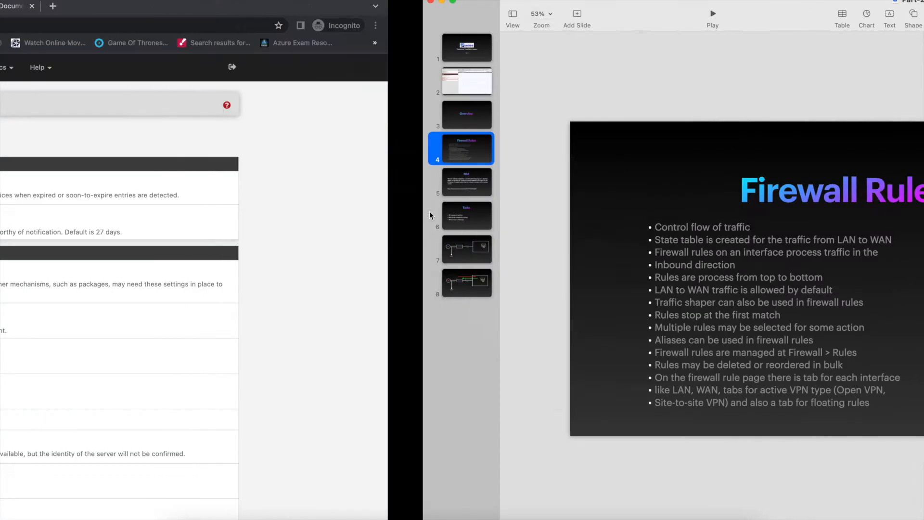